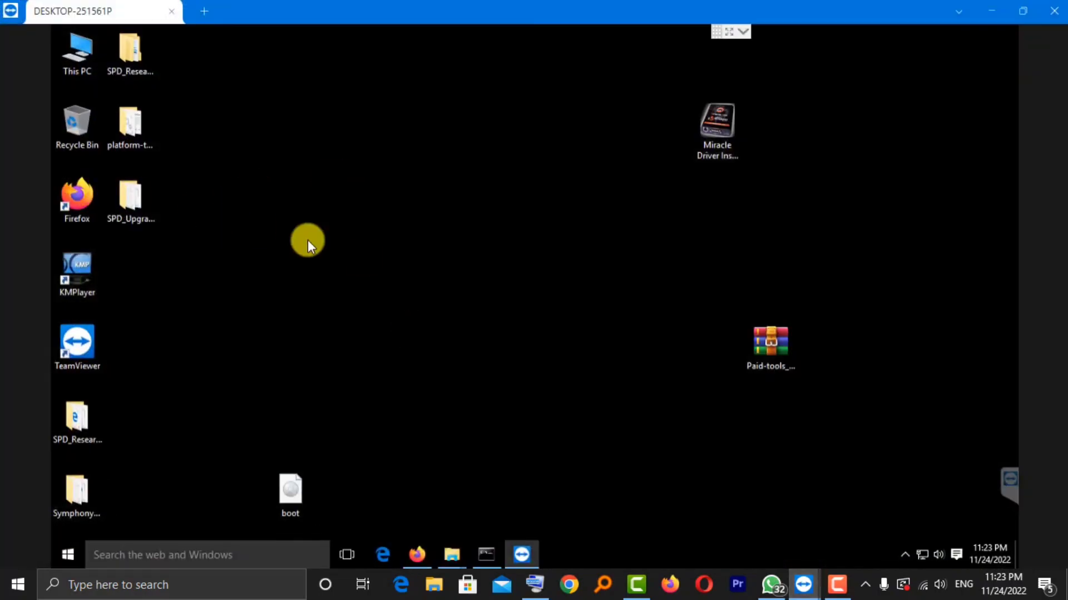
- Launch UpgradeDownload from the SPD_Upgrade_Tool_R4.0.0001 folder, clearing the folder window away and moving the tool's window aside
right_click(462, 272)
click(470, 262)
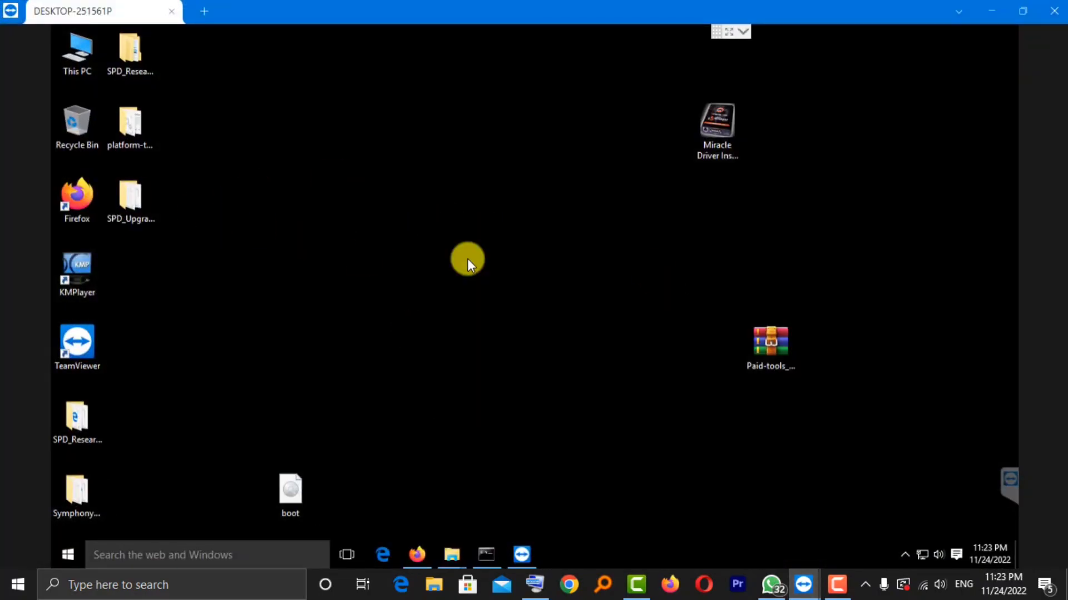
click(139, 213)
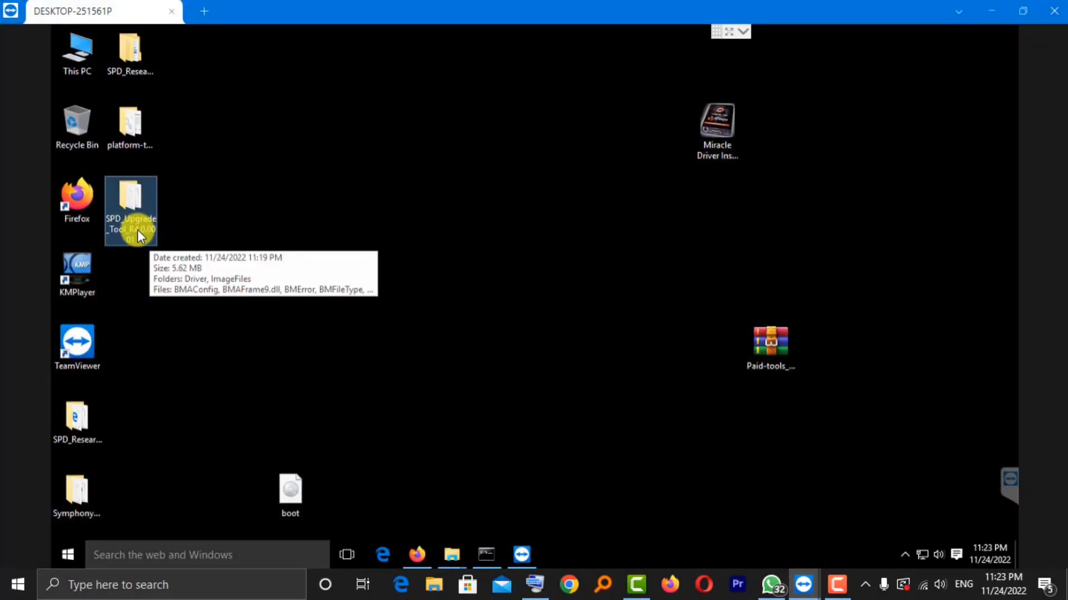
double_click(128, 225)
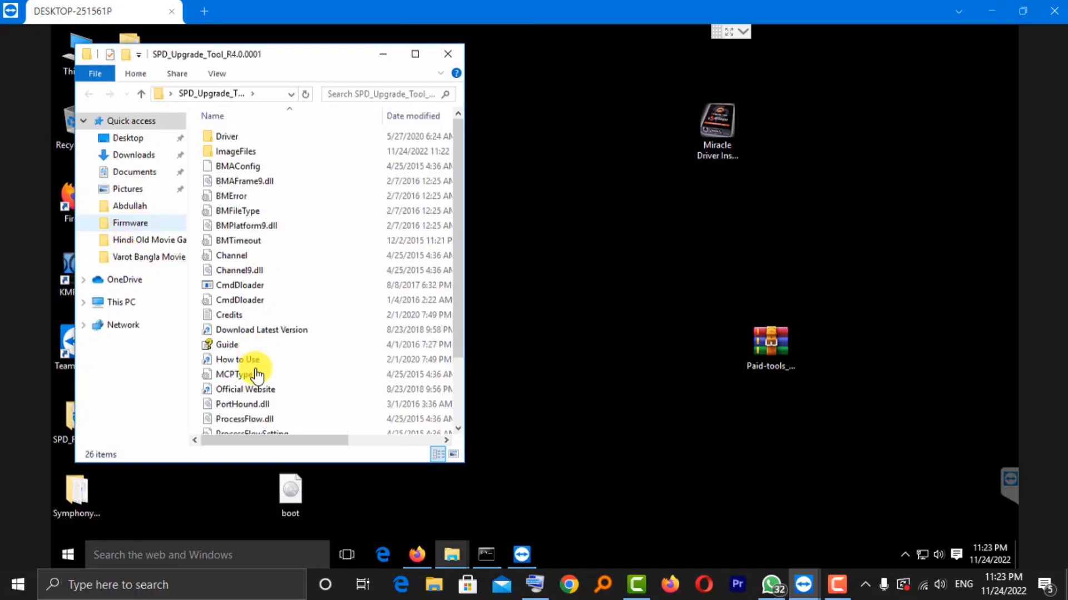
scroll(274, 395, down, 2)
double_click(231, 409)
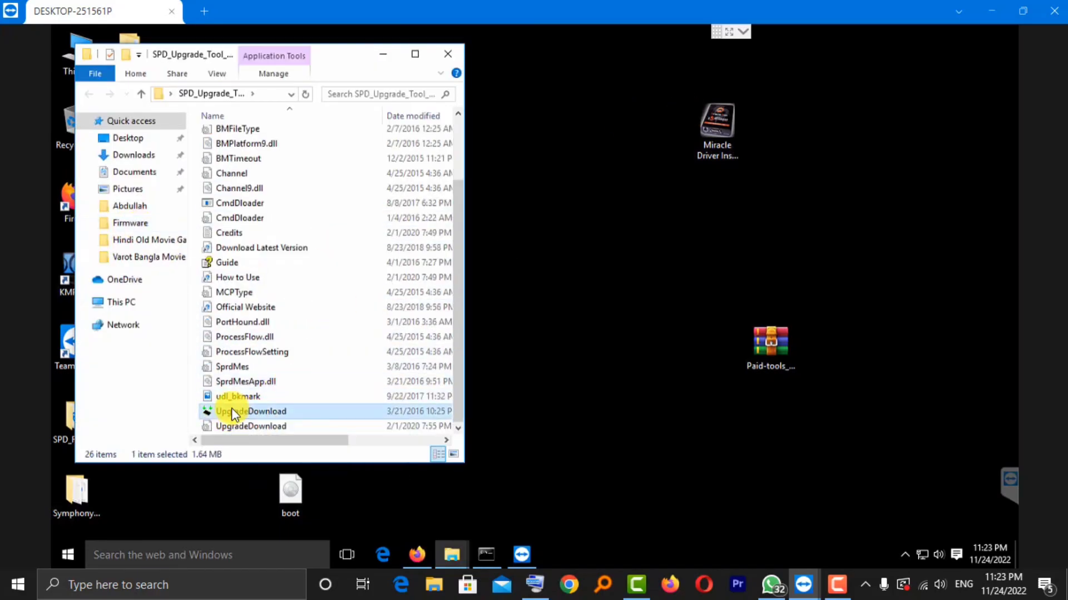
click(385, 59)
drag(567, 74, 972, 86)
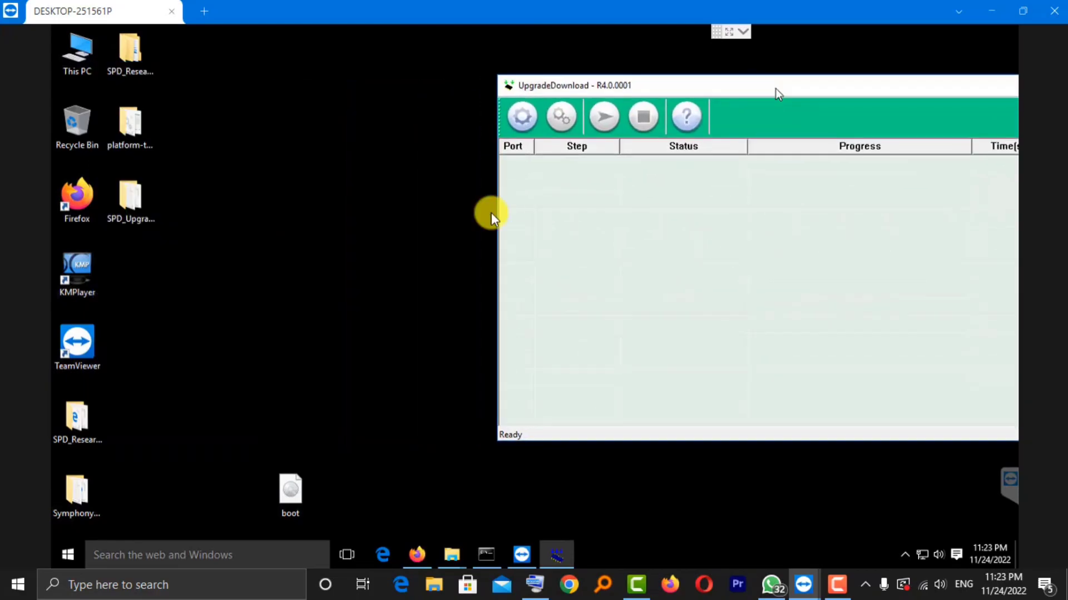
- Check the PAC file in the Firmware folder of the Symphony_Z45_HW1_V5_220105_SPD desktop folder
drag(86, 501, 261, 144)
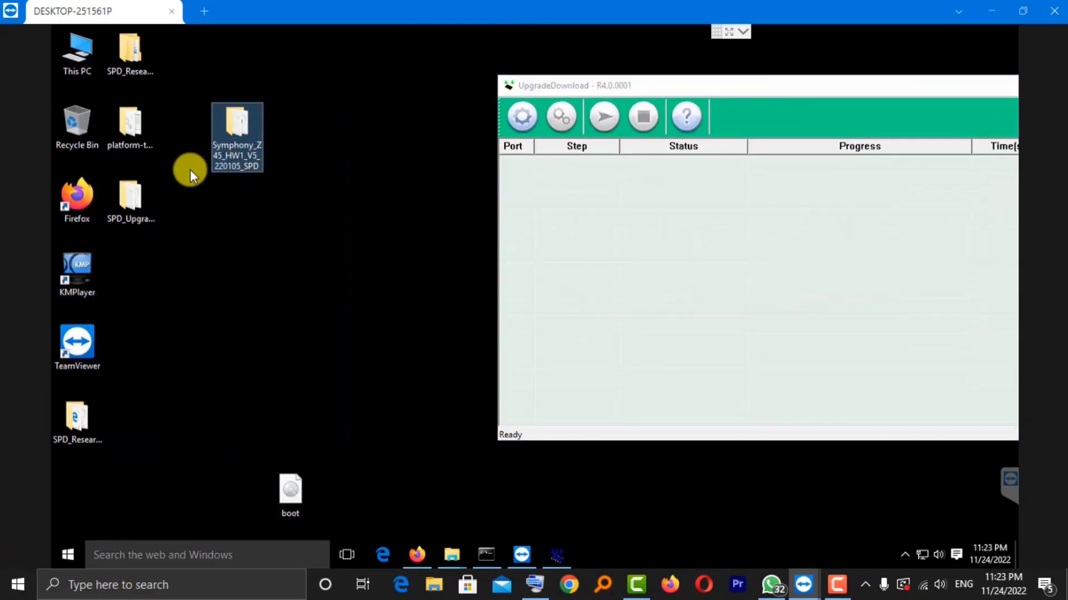
double_click(238, 159)
double_click(256, 170)
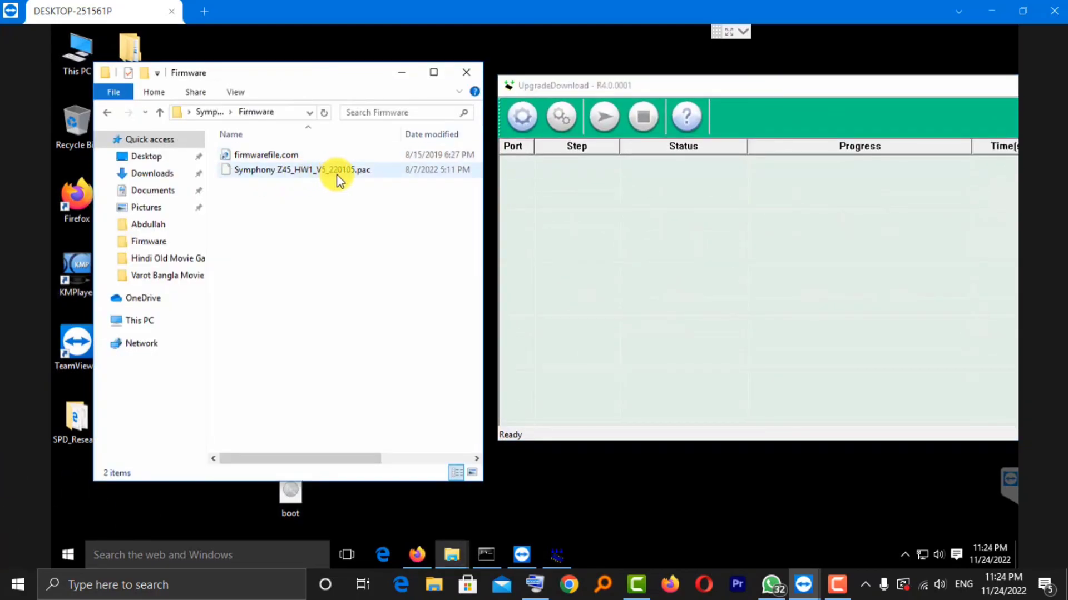
click(465, 72)
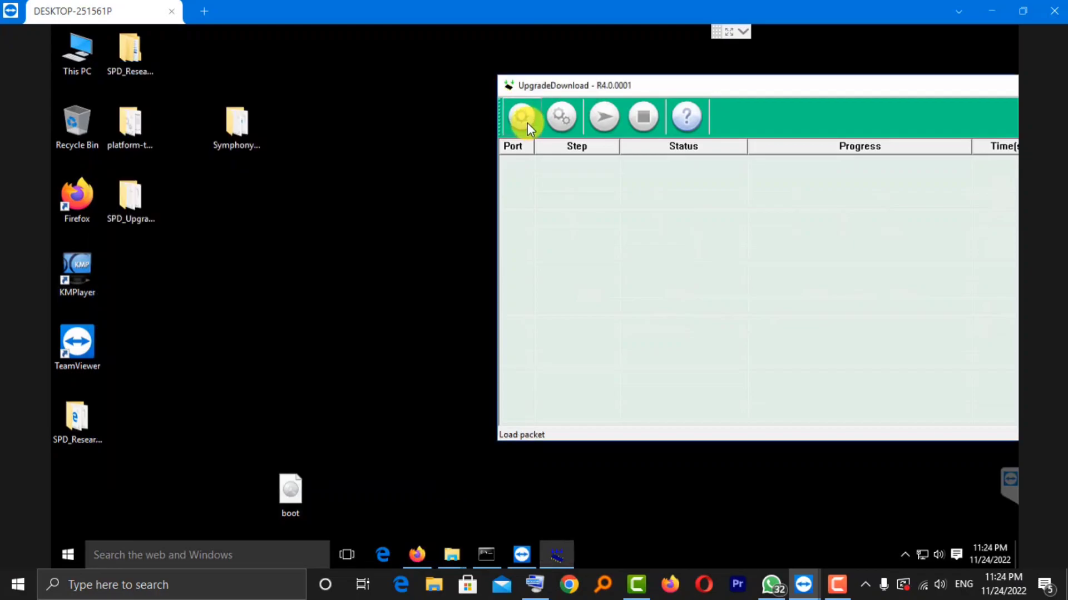
- Load the firmware packet Symphony Z45_HW1_V5_220105.pac into UpgradeDownload
click(525, 120)
click(715, 209)
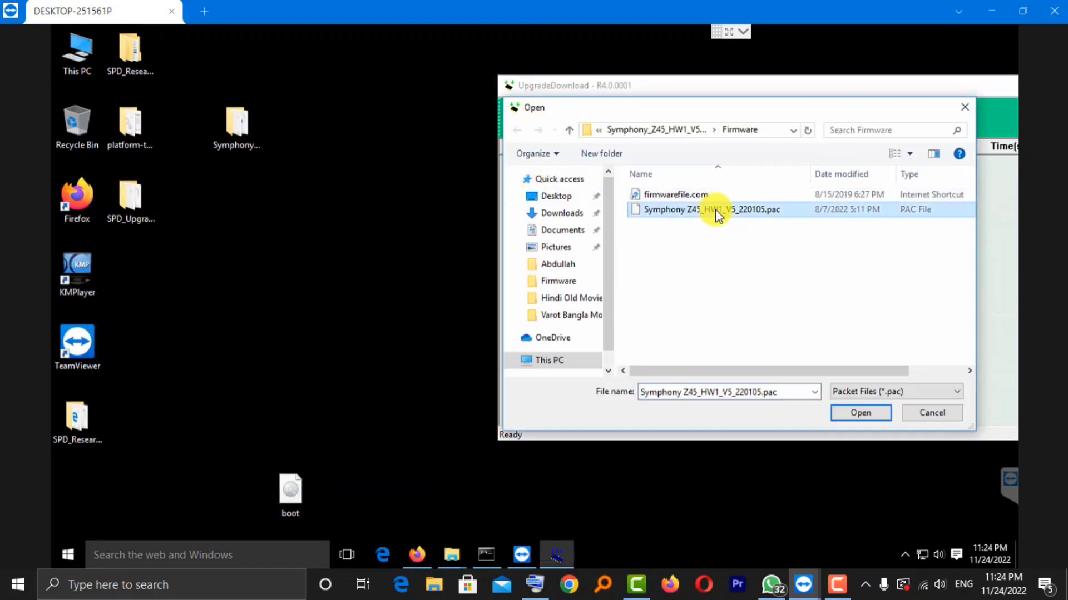
click(859, 413)
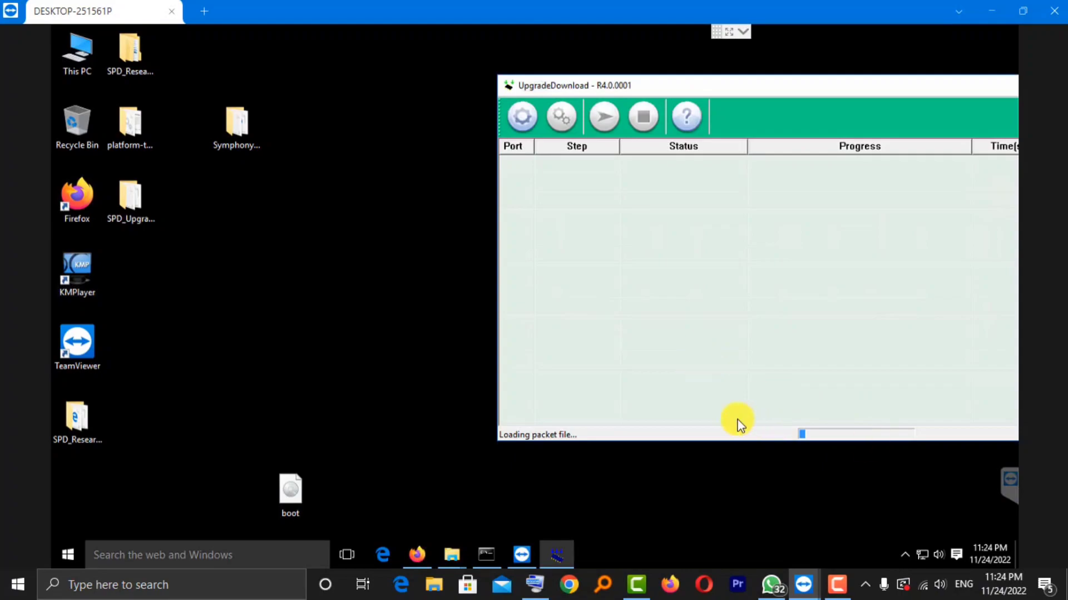
- Open the _DownloadFiles14798609 folder inside ImageFiles in the SPD upgrade tool's folder
click(76, 426)
click(121, 211)
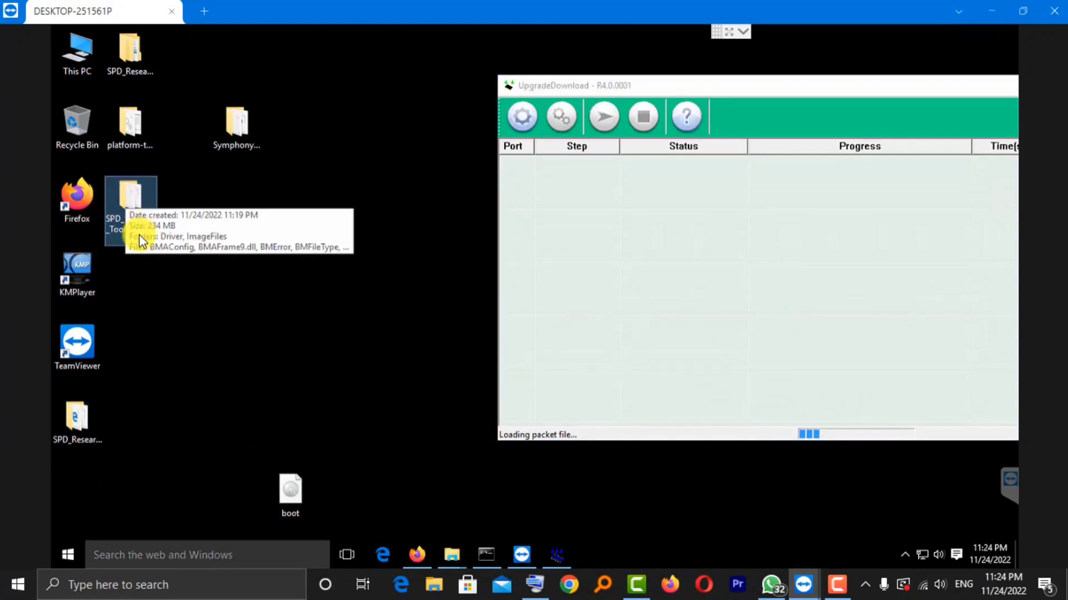
double_click(132, 221)
scroll(289, 289, up, 2)
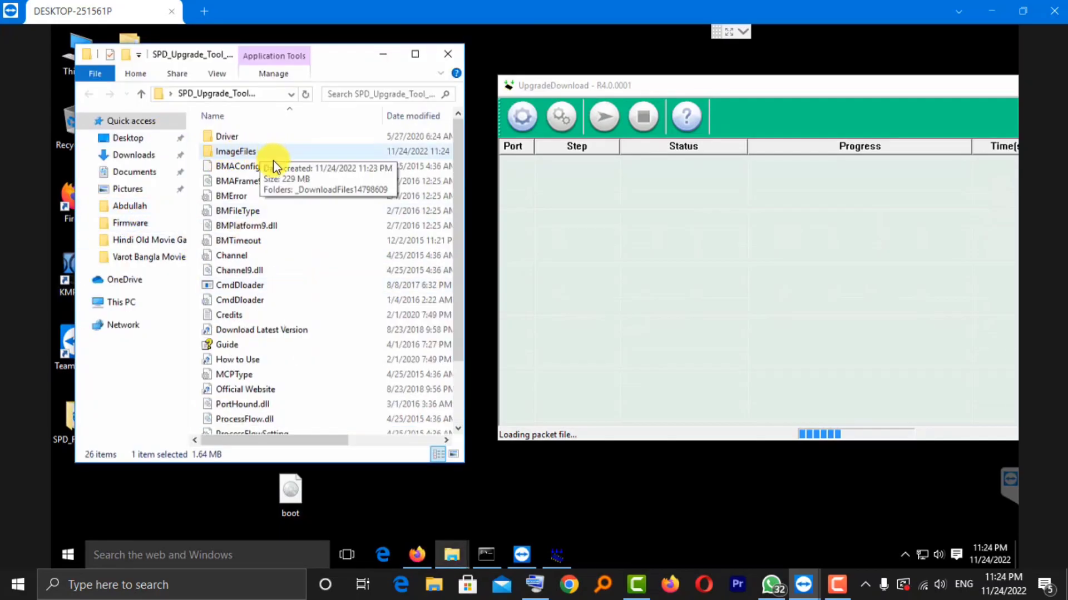
double_click(222, 152)
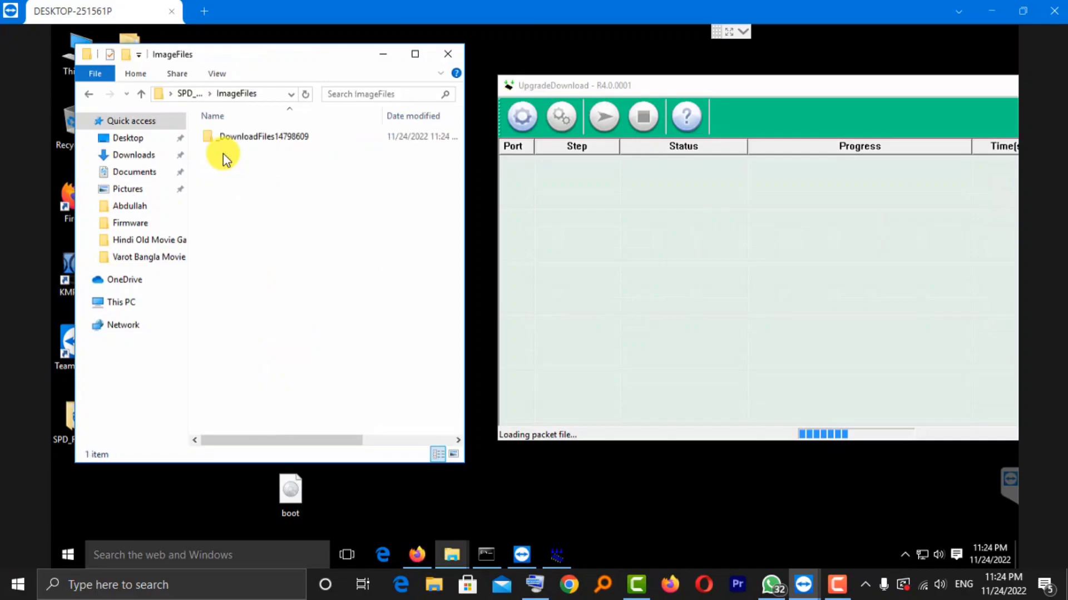
click(253, 146)
click(250, 148)
key(Return)
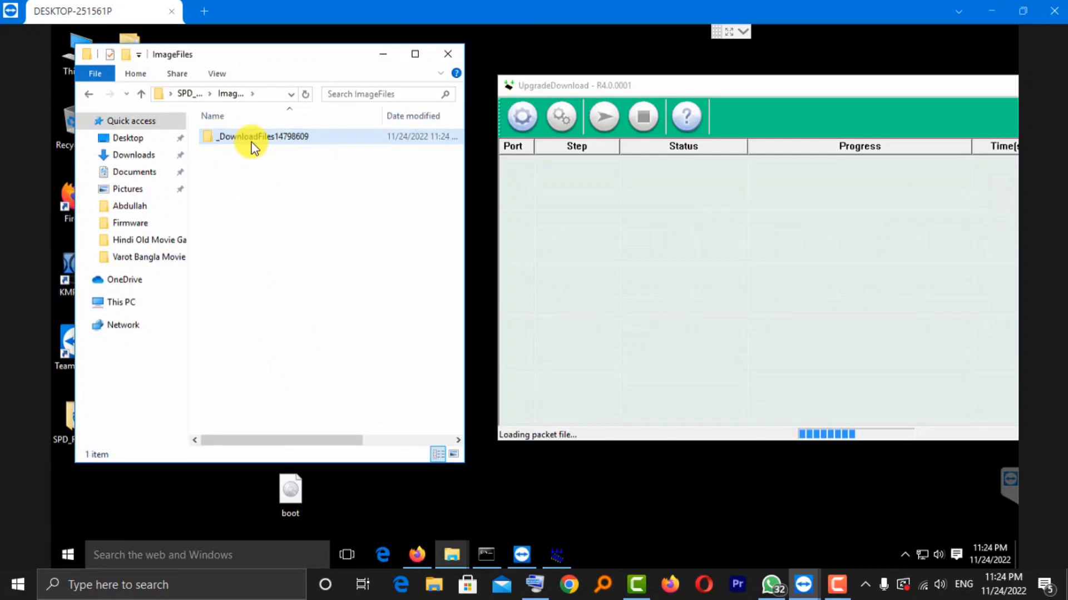
double_click(249, 144)
- Move the extracted boot image to the desktop, replacing the existing boot.img there
click(219, 138)
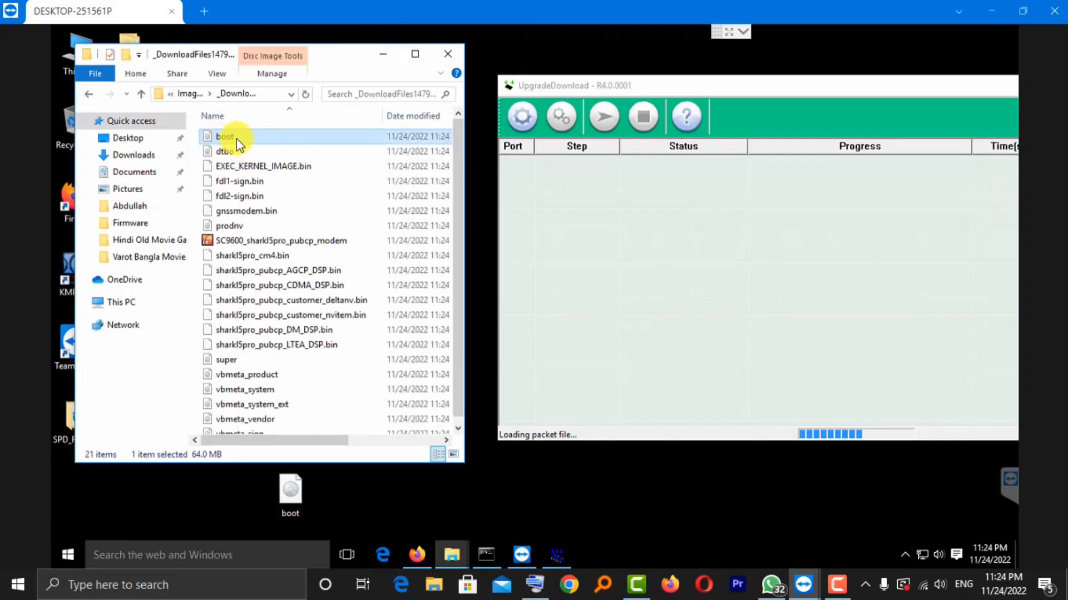
drag(239, 143, 315, 505)
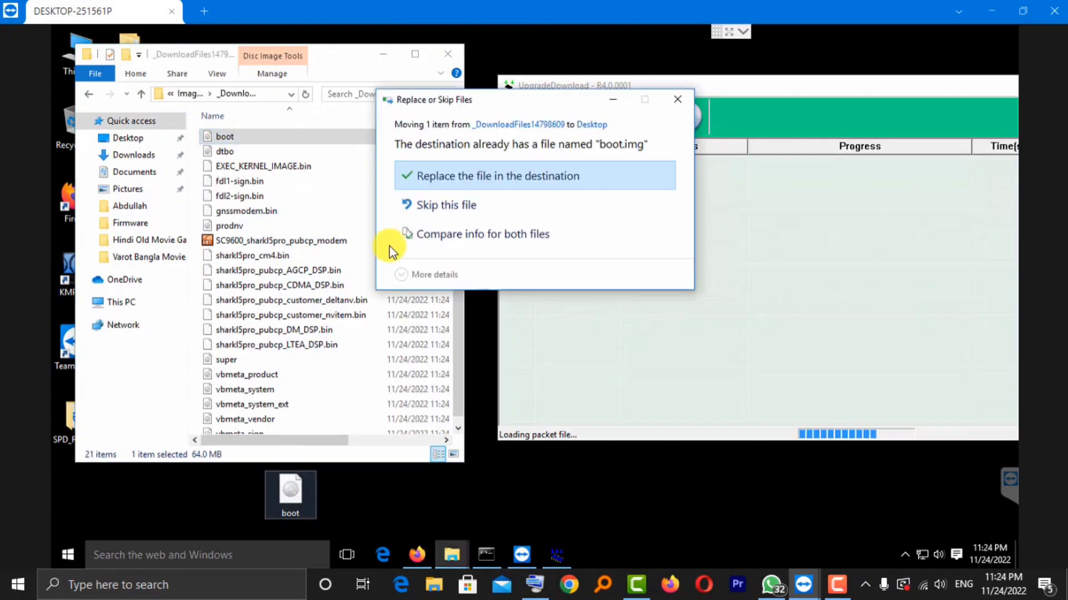
click(441, 177)
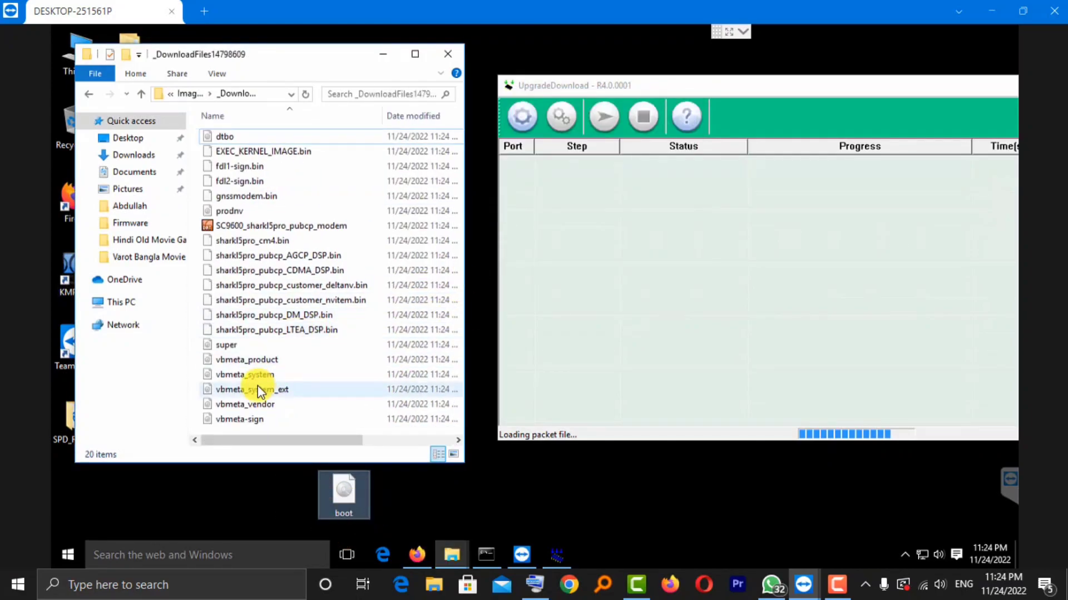
- Examine the list of partition images extracted from the firmware packet in the _DownloadFiles14798609 folder
click(269, 350)
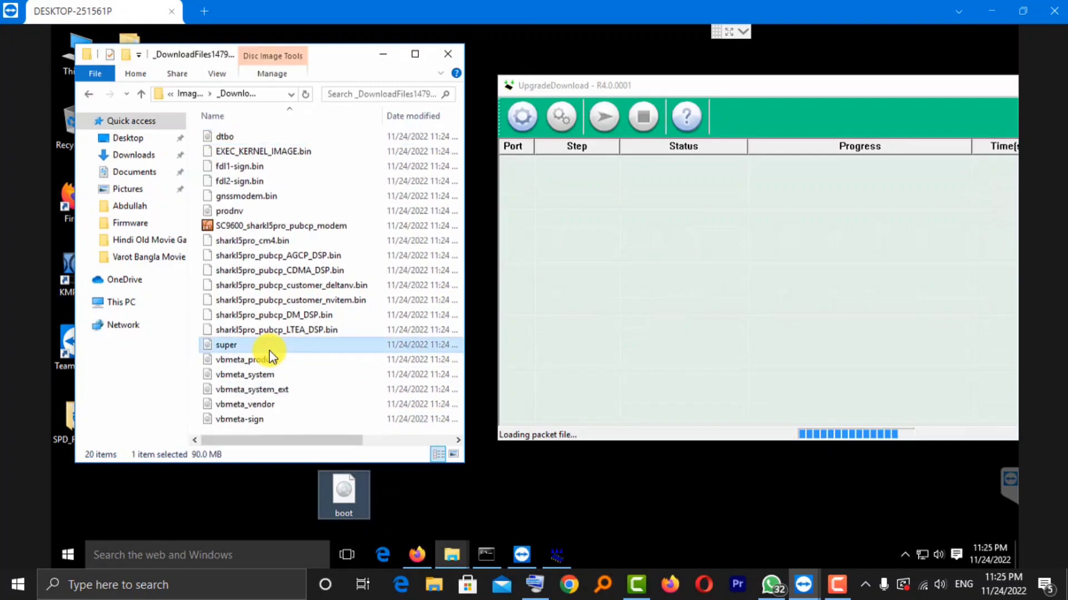
click(241, 301)
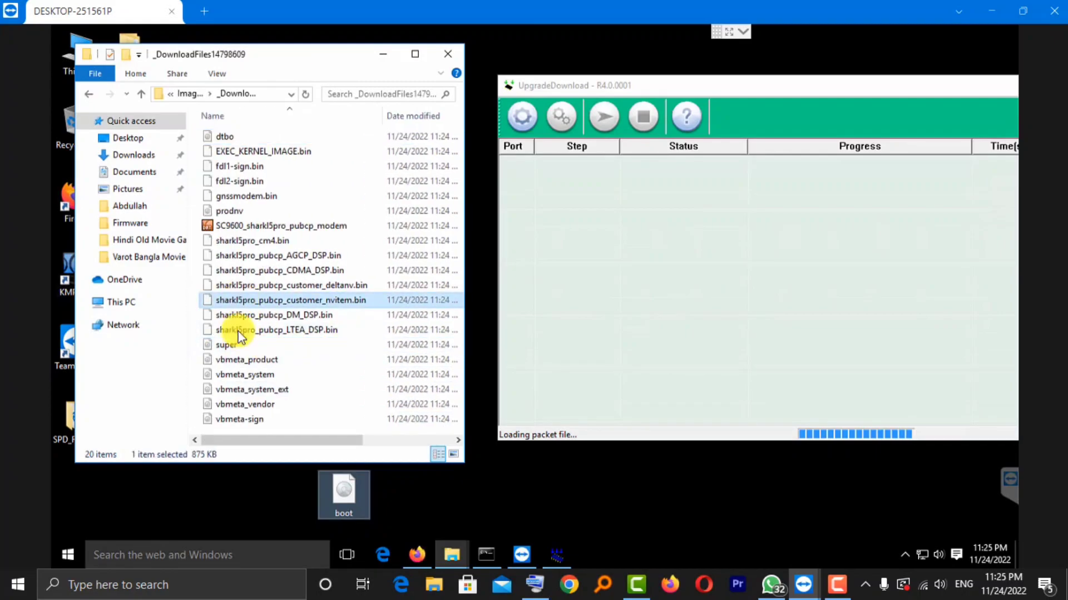
click(236, 404)
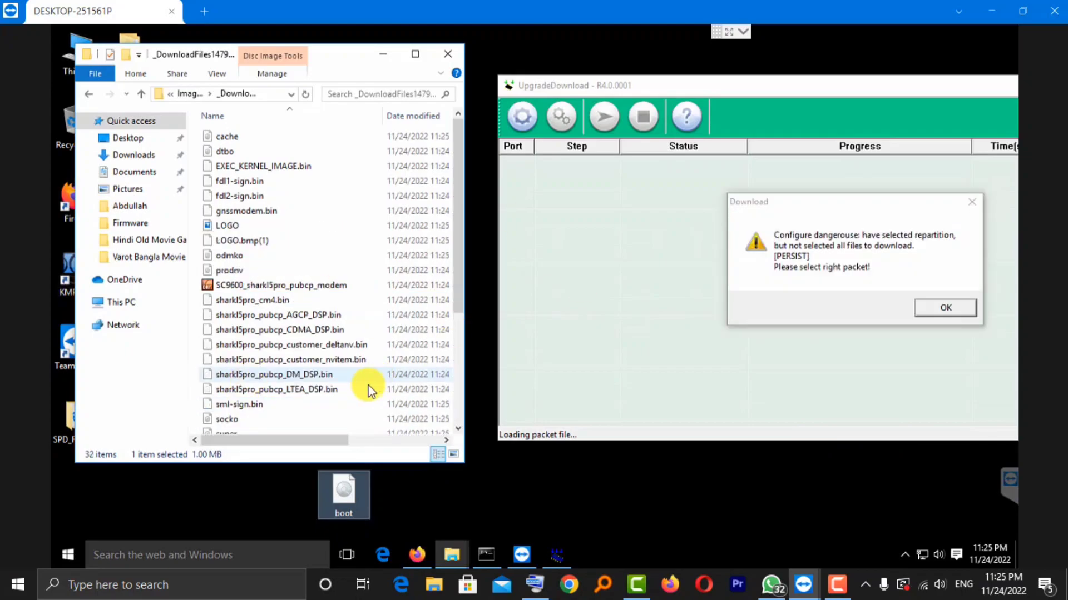
click(273, 345)
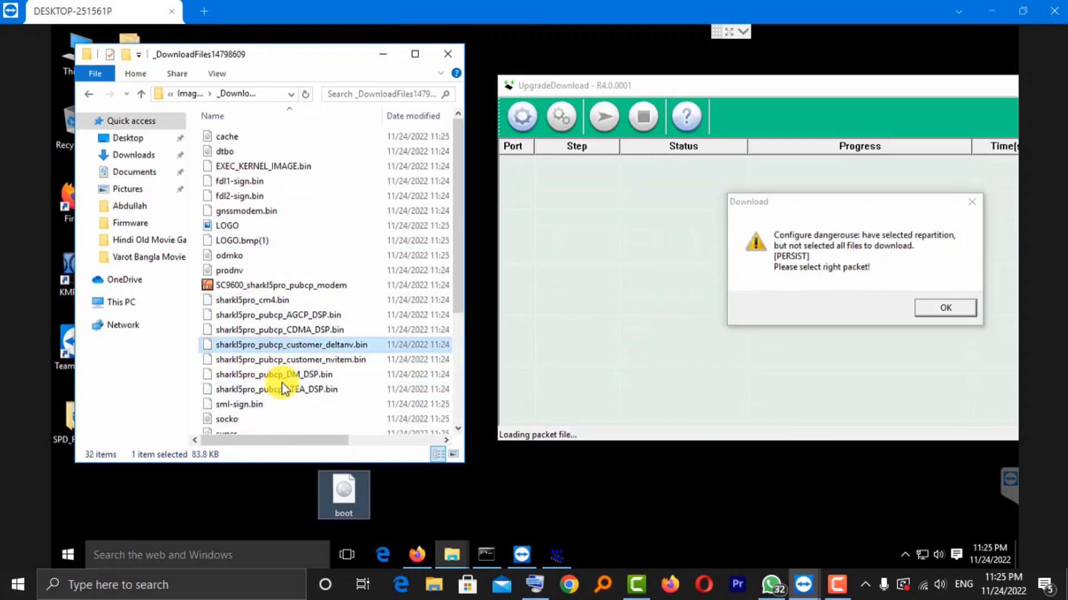
scroll(458, 335, down, 1)
drag(458, 335, 452, 282)
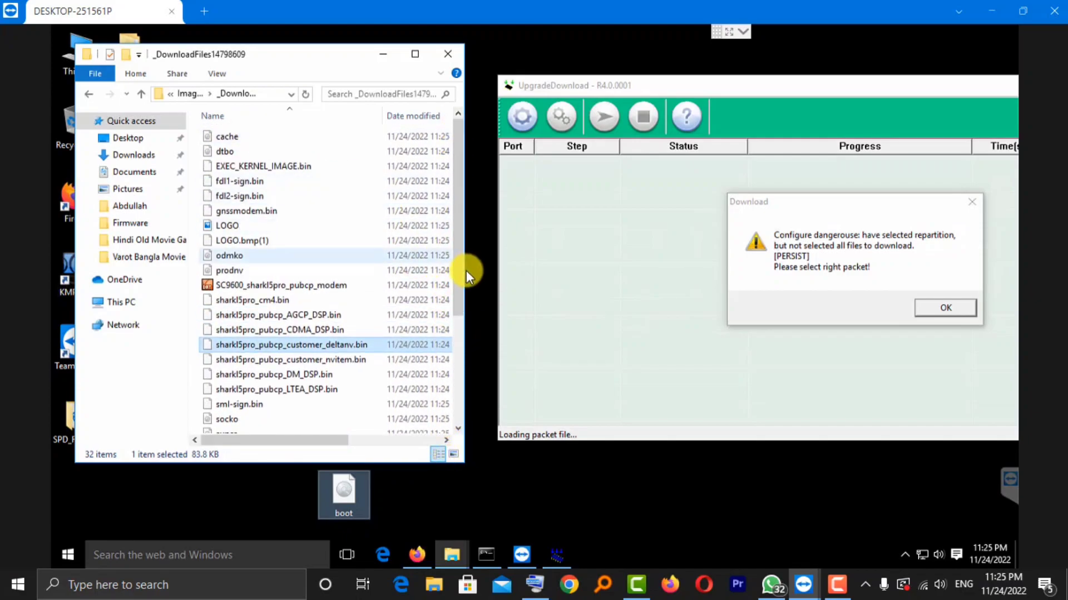
scroll(287, 272, down, 4)
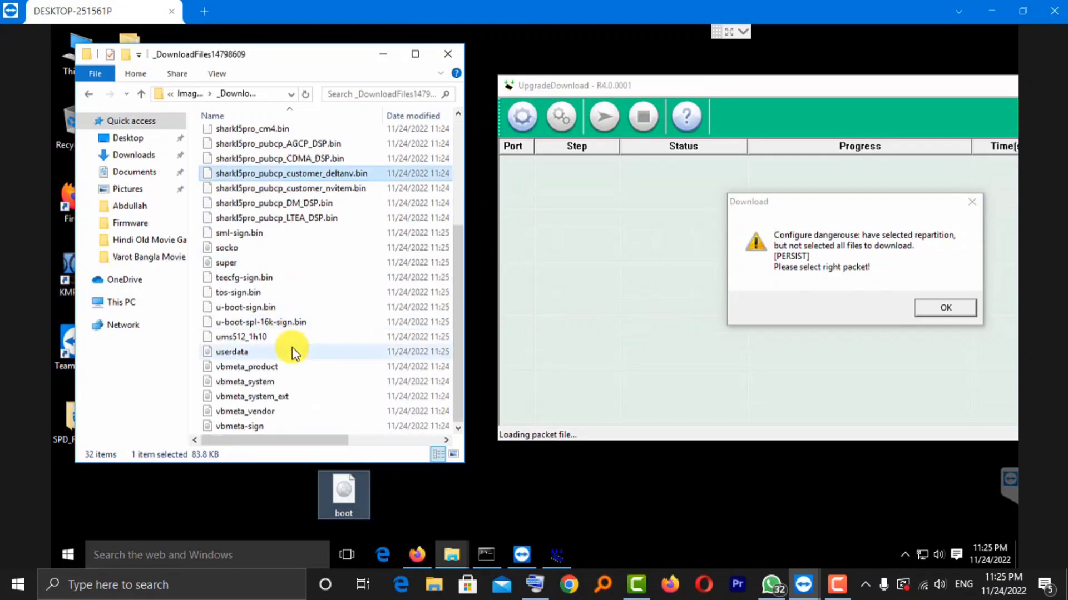
scroll(286, 348, up, 4)
- Close the extracted files folder, dismiss the packet loading warnings and close UpgradeDownload
drag(371, 505, 493, 505)
click(448, 54)
key(Return)
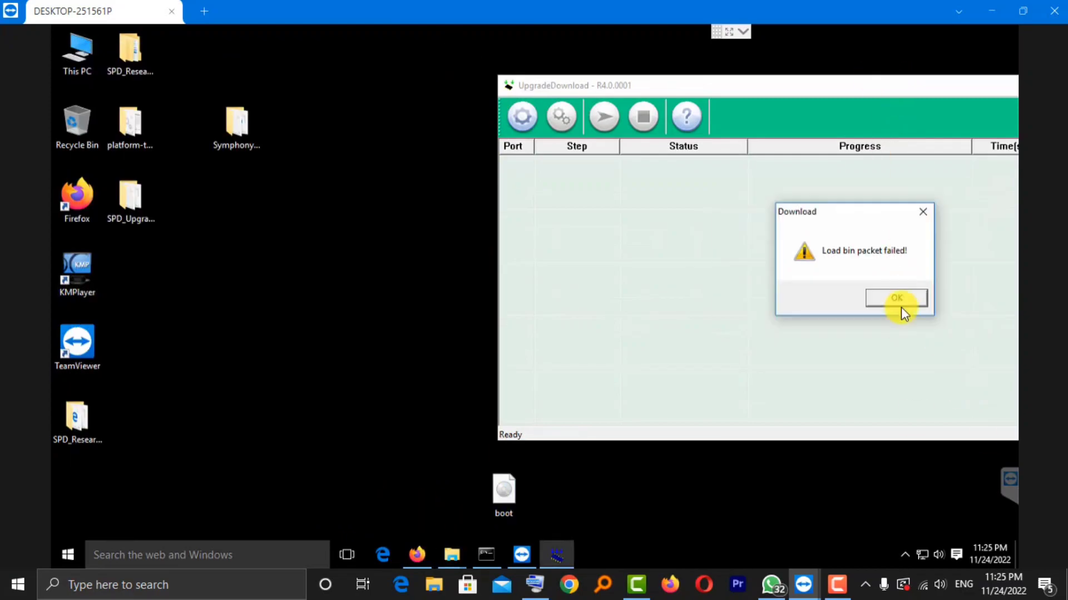
click(900, 305)
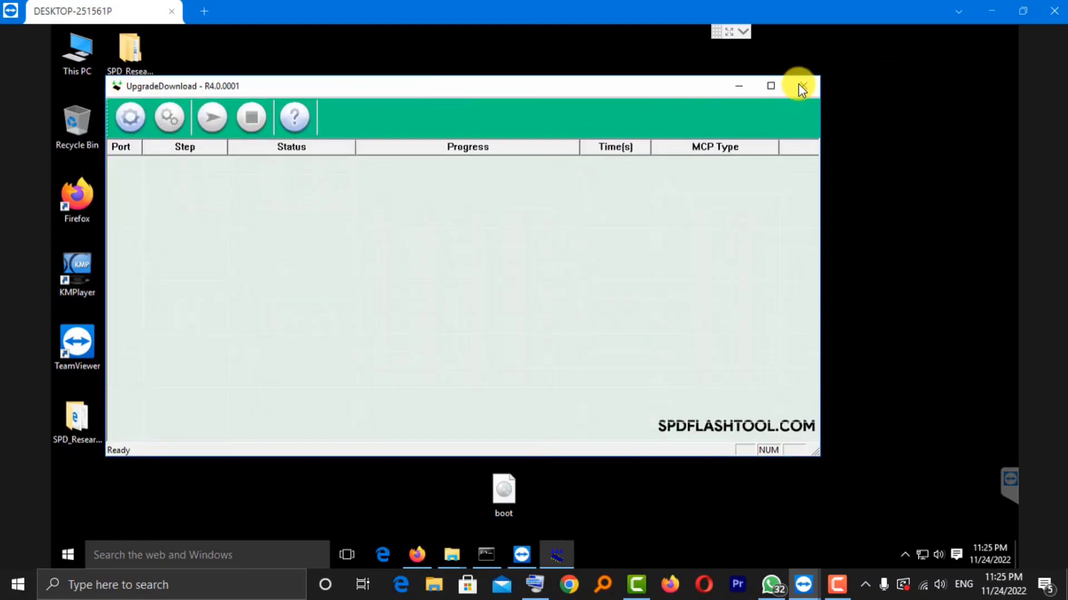
click(798, 84)
- Open This PC and arrange its window and the boot file side by side on the desktop
drag(499, 499, 446, 278)
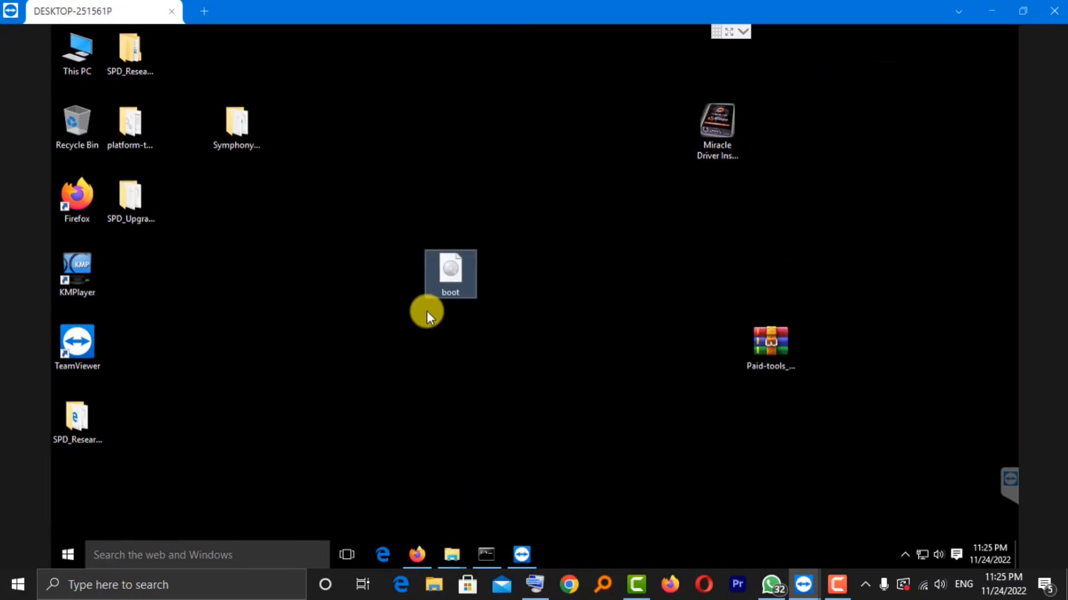
double_click(81, 53)
scroll(362, 367, down, 3)
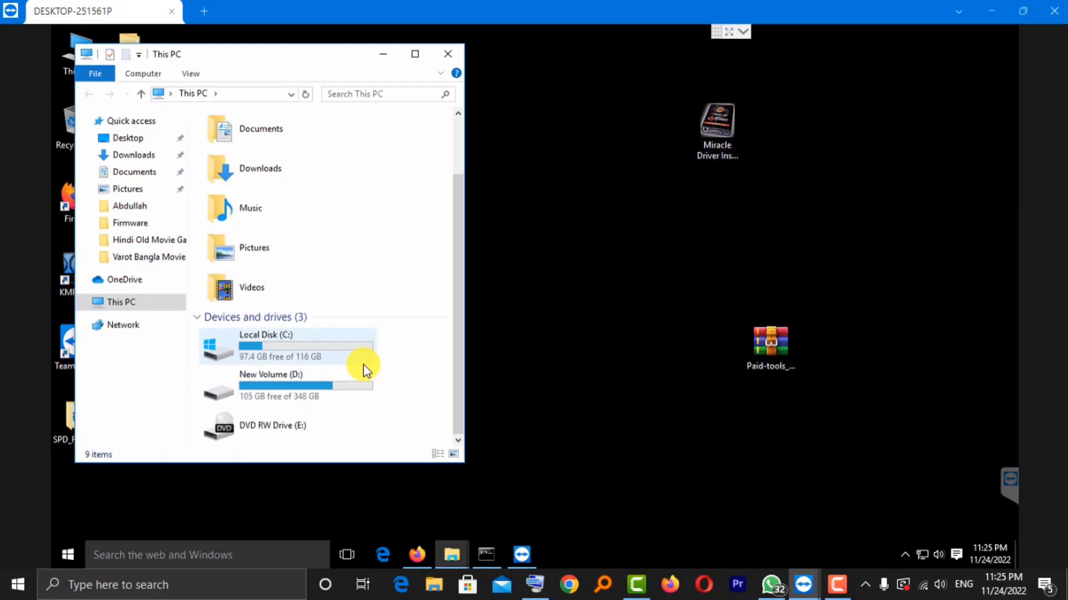
drag(249, 66, 149, 82)
drag(459, 277, 716, 276)
drag(361, 83, 487, 88)
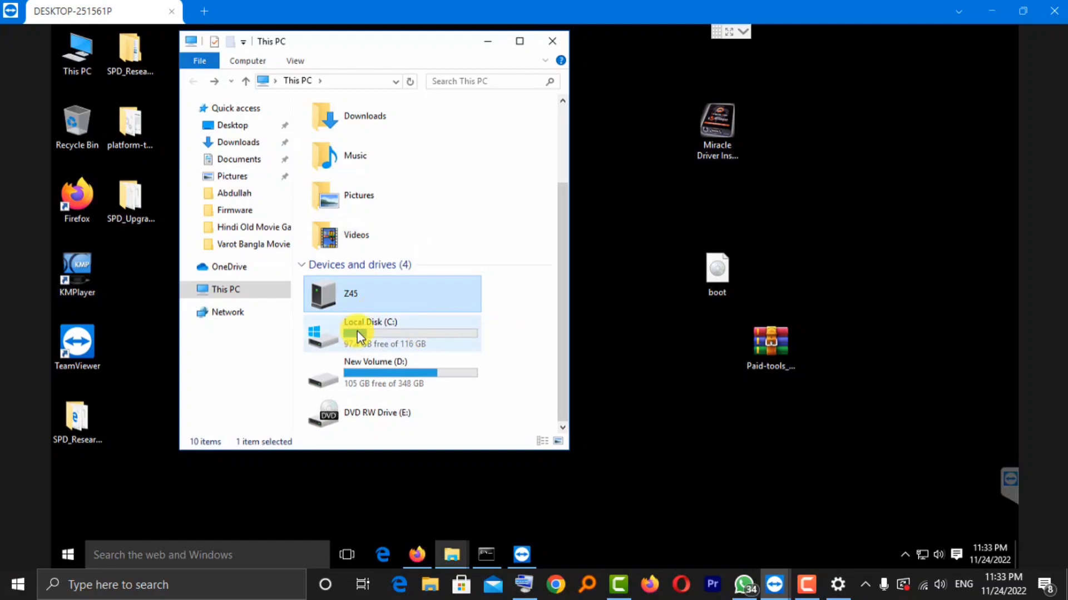
- Copy the boot image from the desktop to the Z45 phone's internal shared storage and select it there
double_click(408, 294)
drag(723, 272, 380, 123)
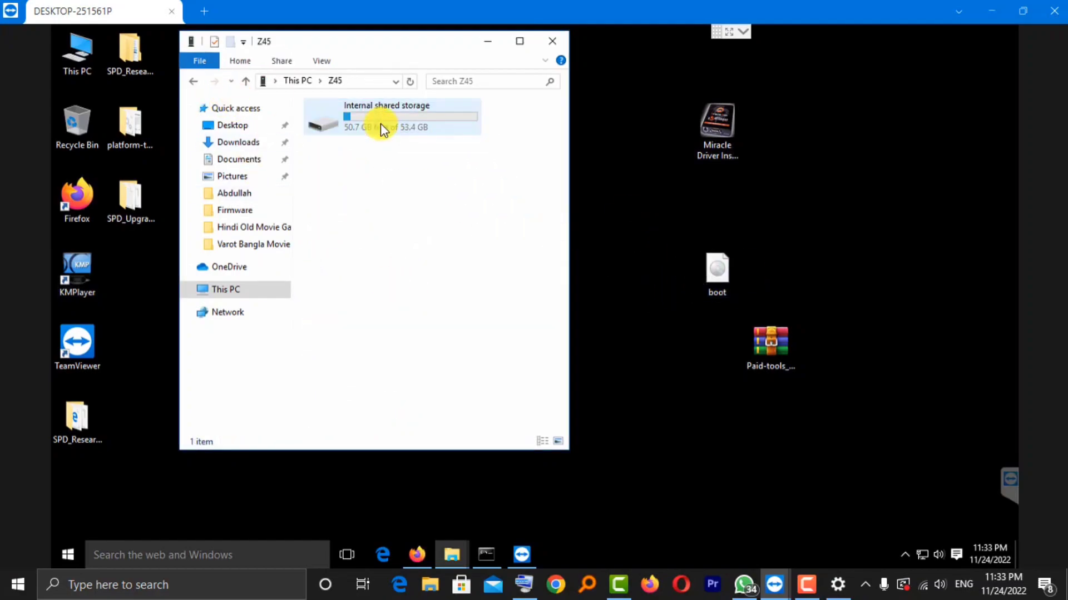
double_click(411, 126)
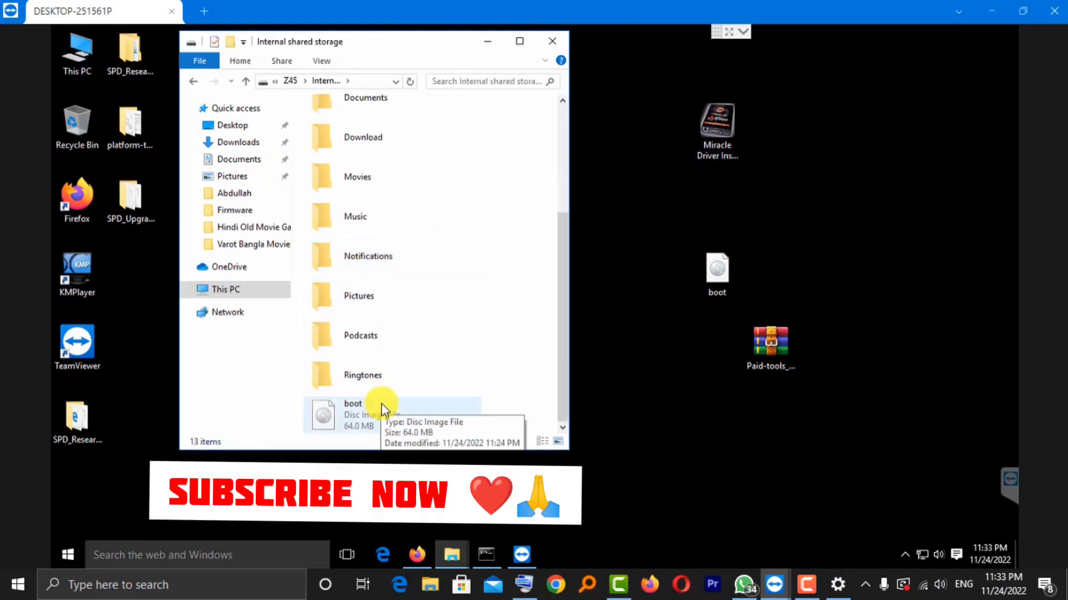
click(382, 412)
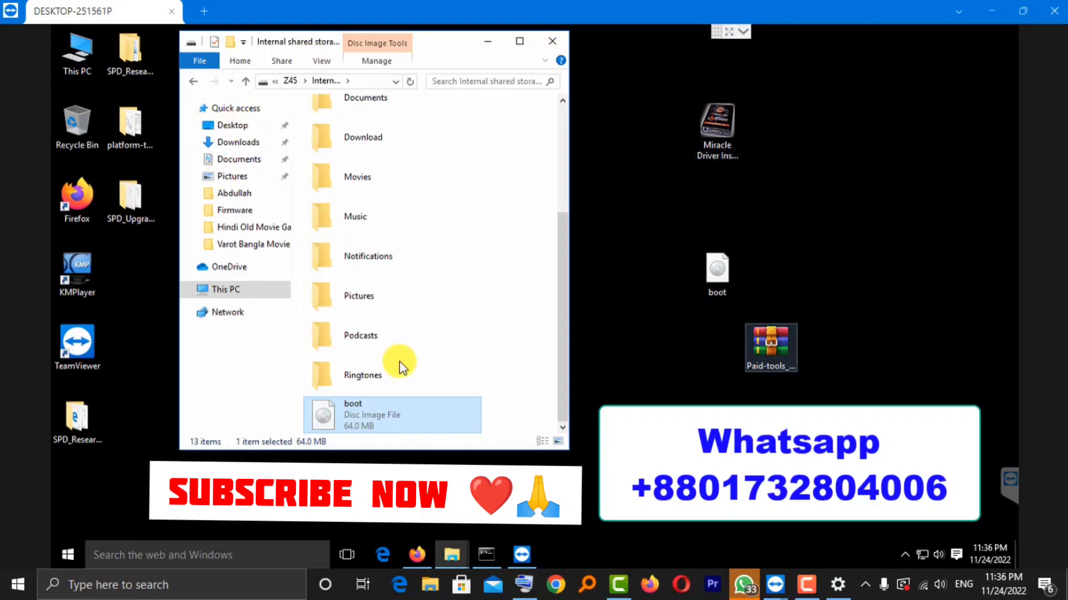
- Copy magisk_patched-25200_nclUr from the Download folder of the Z45's internal shared storage to the desktop
click(193, 86)
click(192, 85)
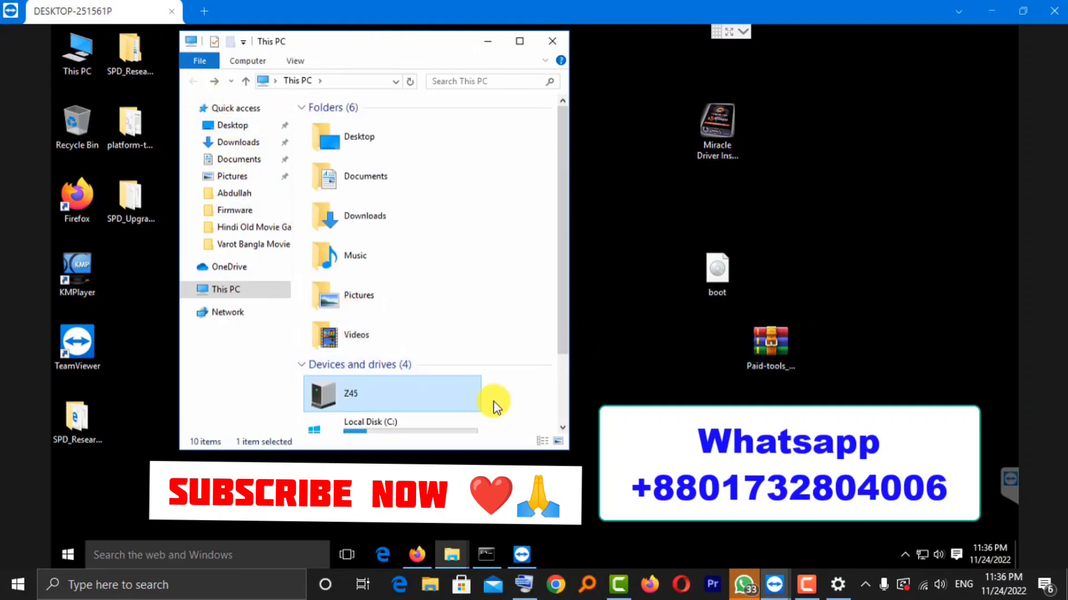
double_click(358, 399)
right_click(455, 264)
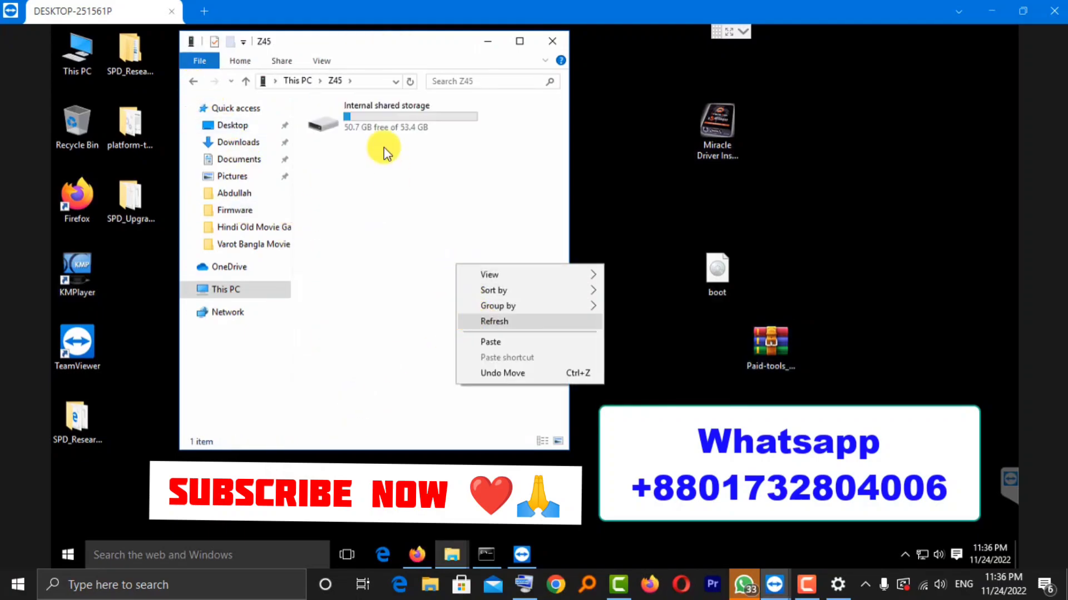
click(367, 125)
double_click(369, 310)
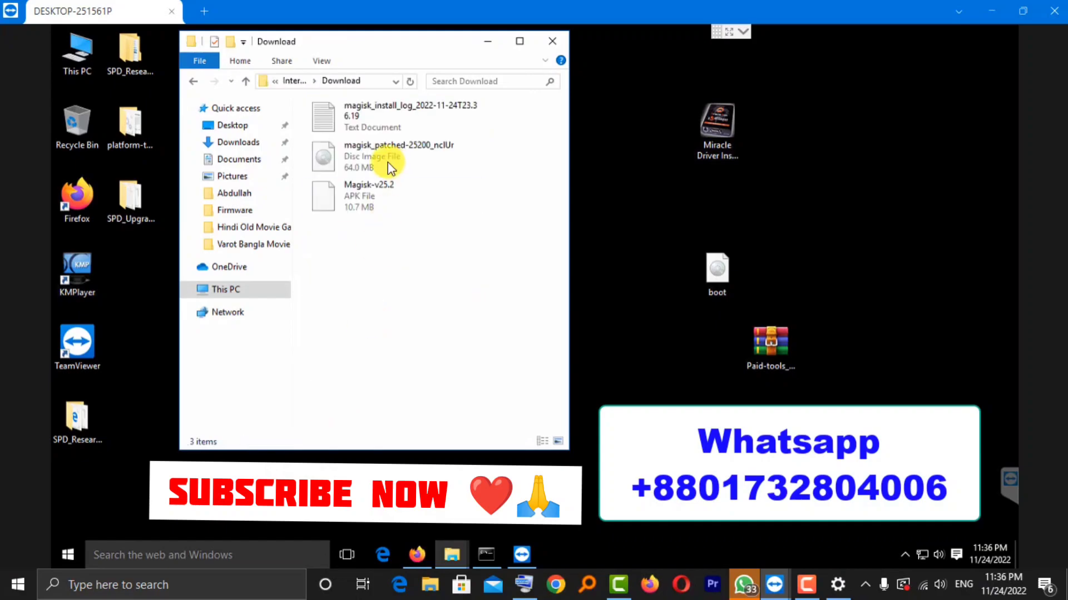
drag(367, 165, 632, 367)
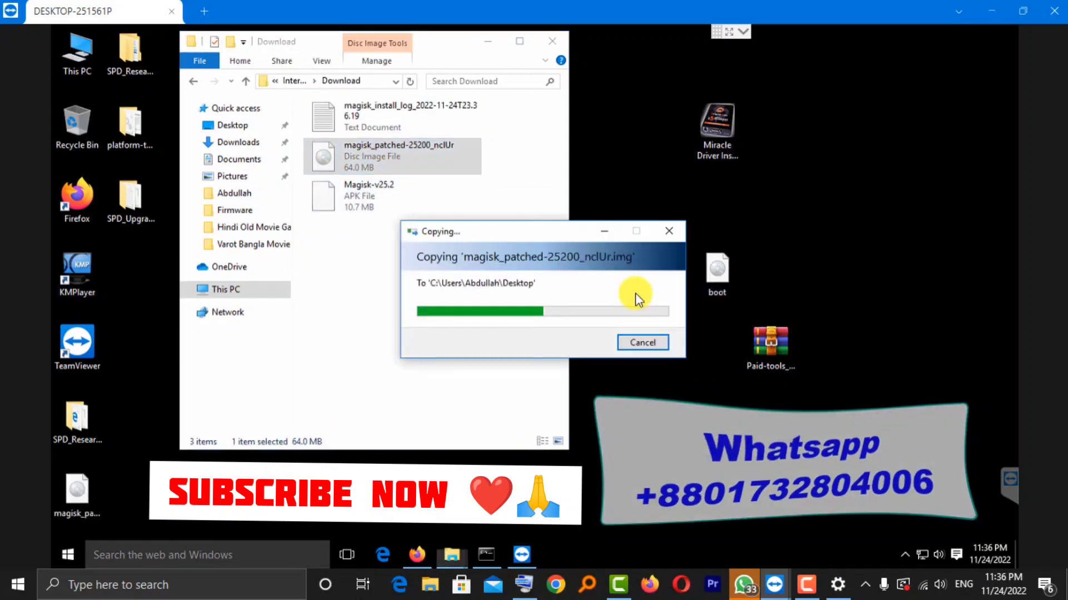
- Close the phone's Download folder window and move the patched Magisk image to the middle of the desktop
click(552, 39)
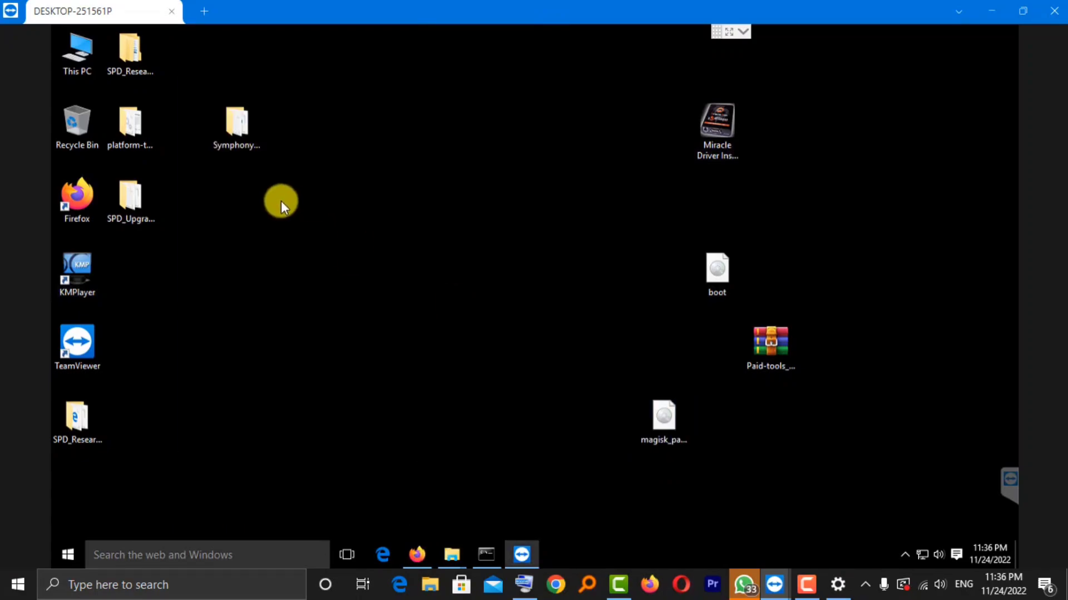
drag(670, 423, 563, 281)
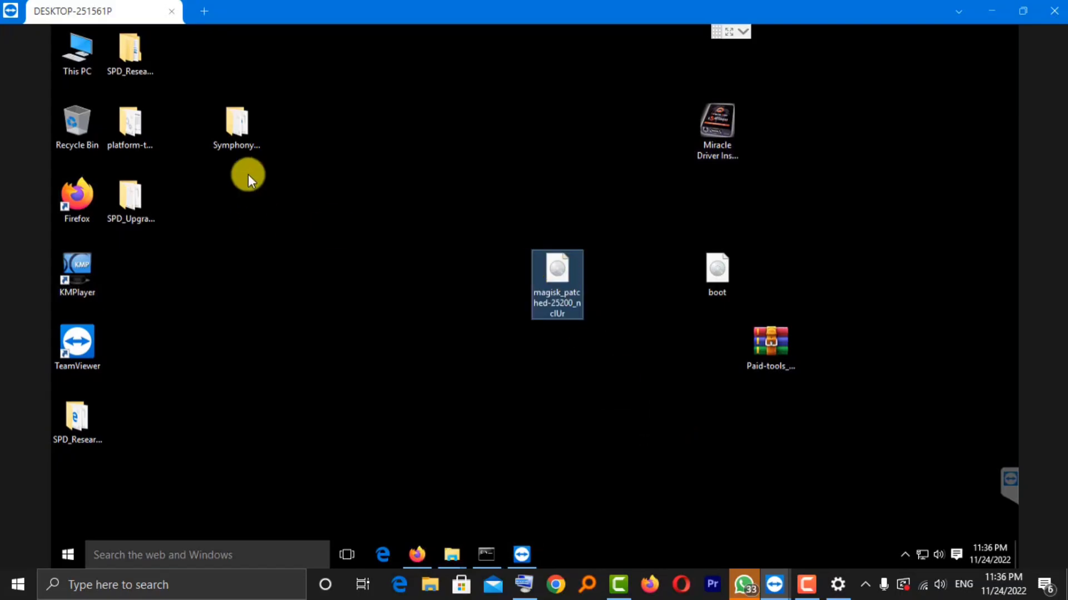
- Open the platform-tools folder from the desktop and start a command prompt in it with cmd
double_click(139, 122)
scroll(506, 300, down, 1)
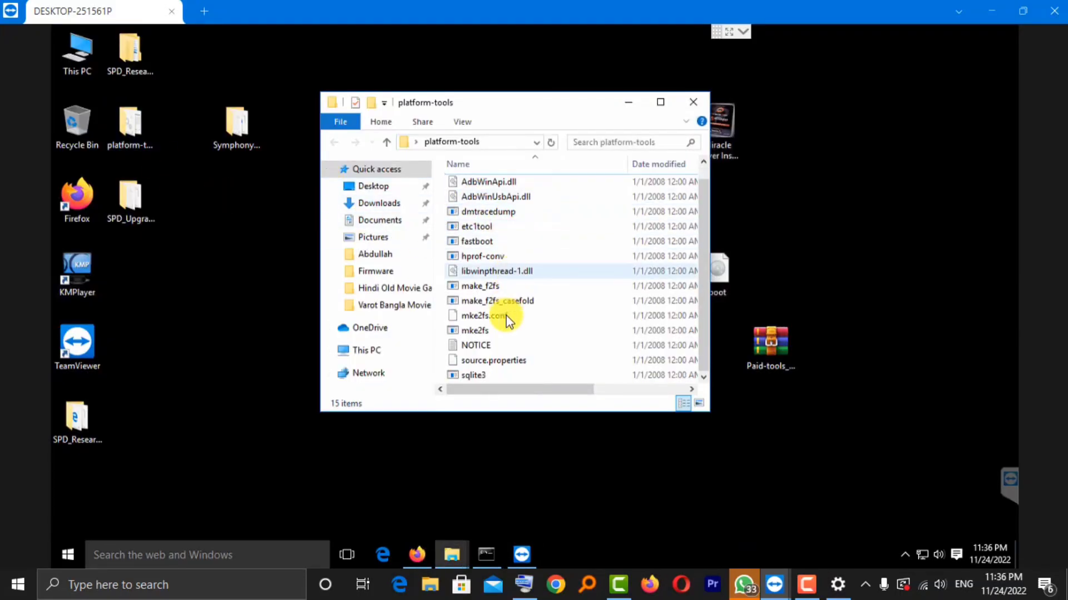
scroll(500, 350, up, 1)
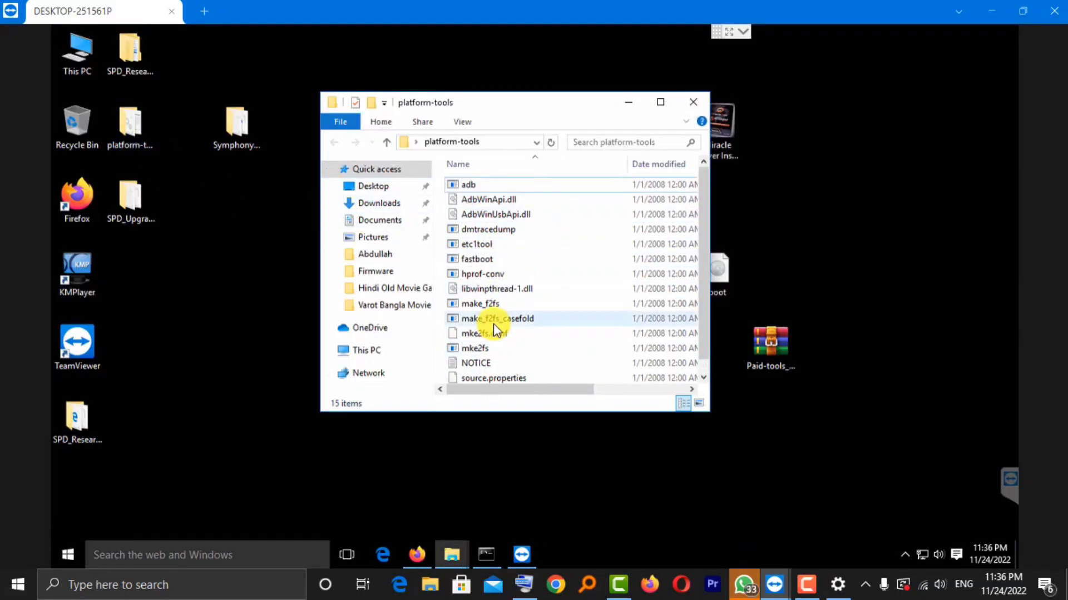
scroll(505, 314, down, 1)
click(654, 101)
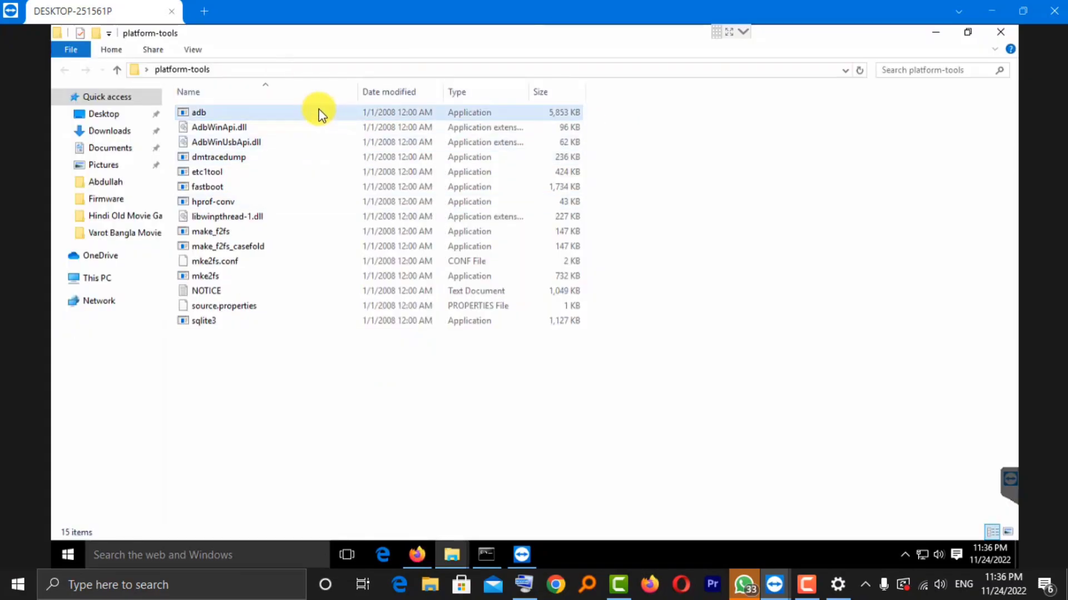
click(311, 69)
text(cmd.exe)
click(311, 68)
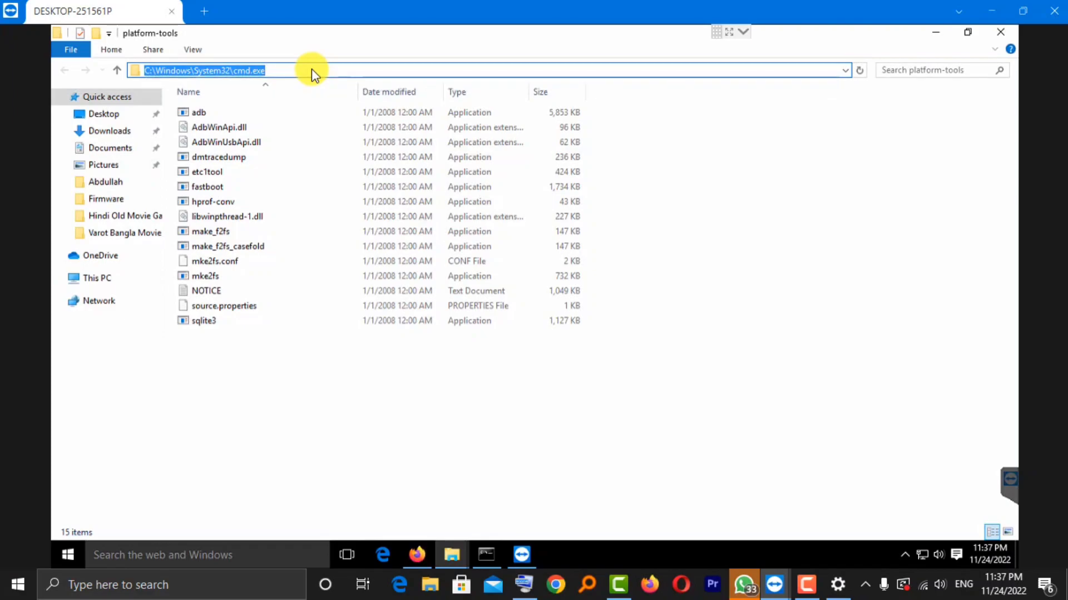
text(cmd)
key(Return)
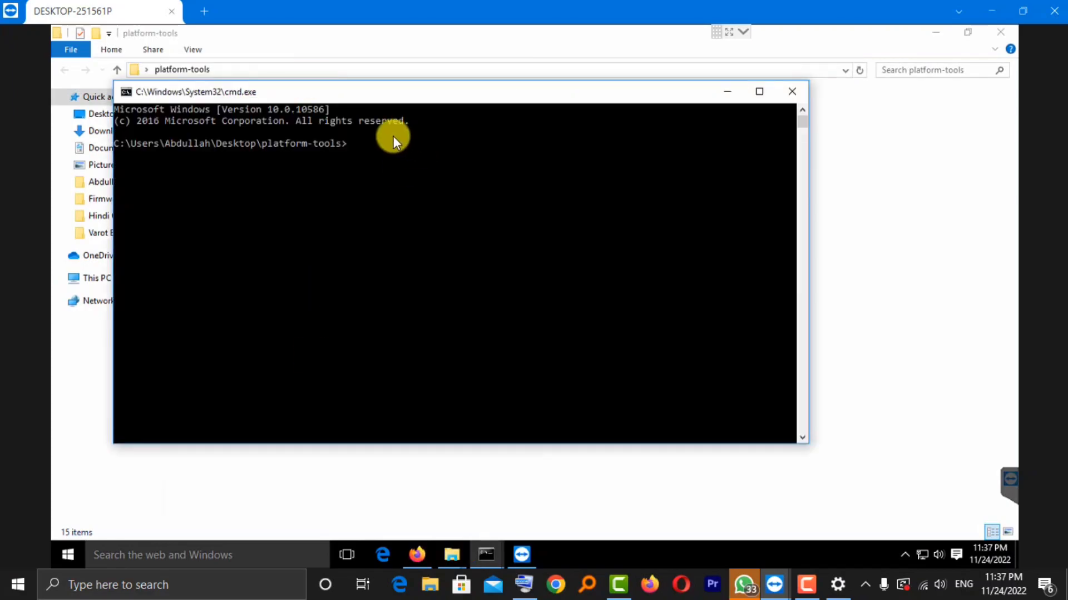
- Run adb devices in the command prompt to list the attached devices
click(991, 12)
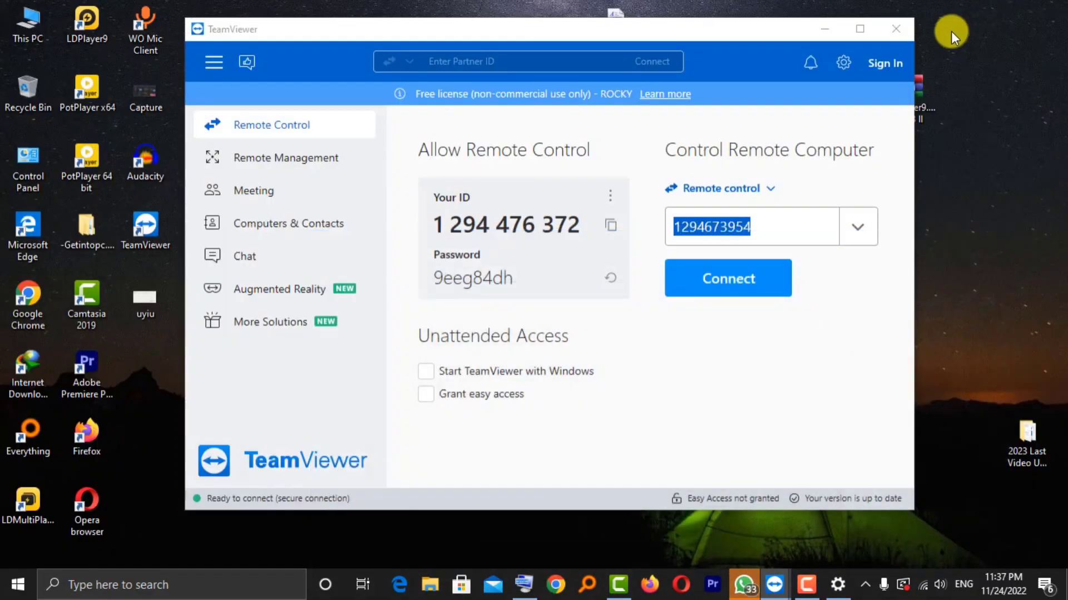
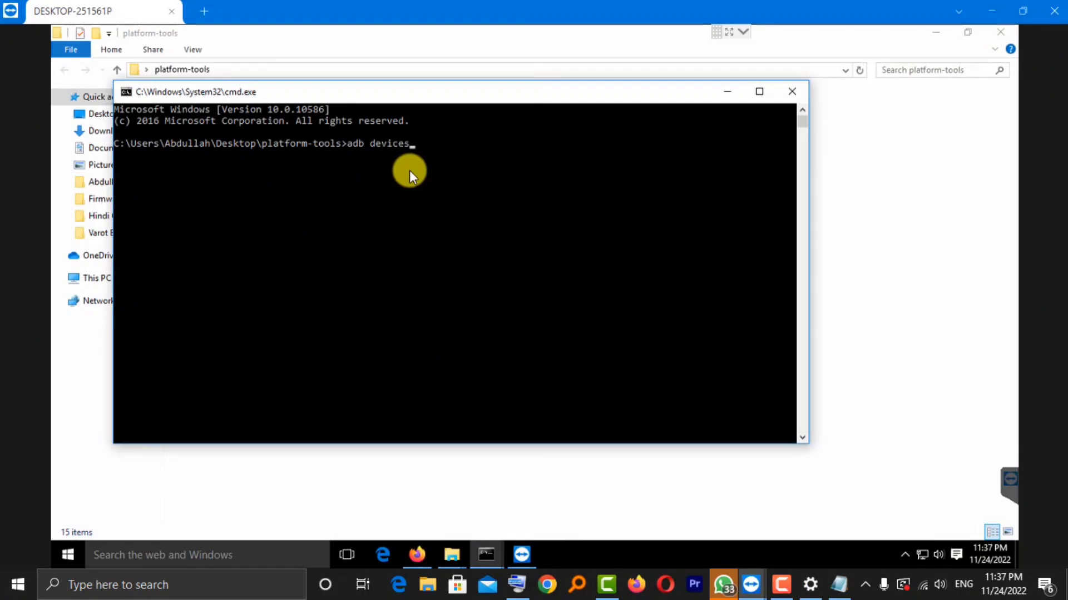
key(Return)
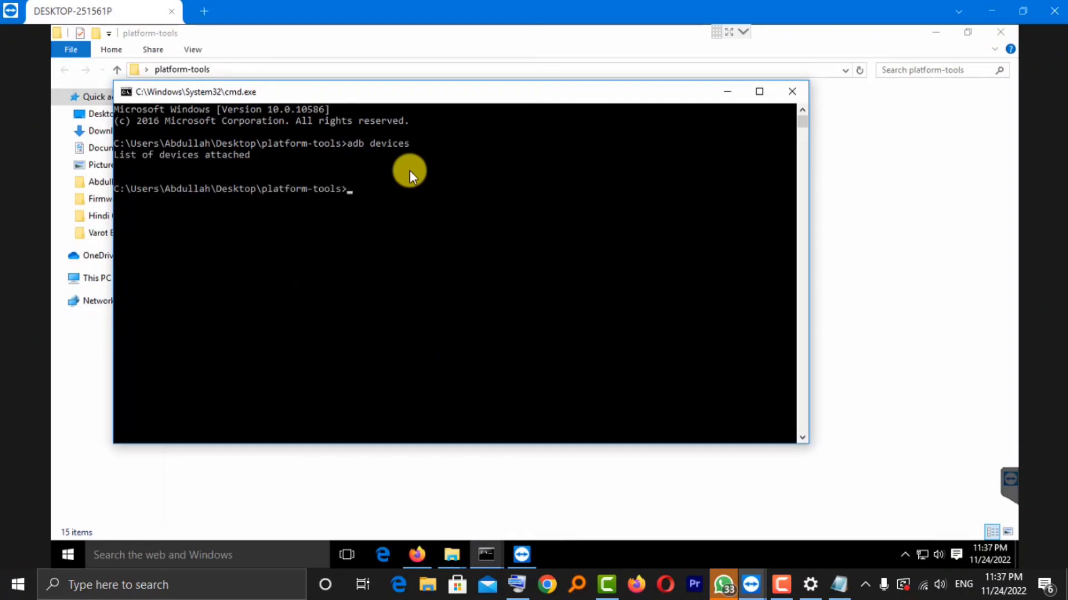
- Copy adb reboot bootloader from the Notepad notes into the remote command prompt and try to run it twice
click(839, 585)
drag(202, 263, 72, 262)
right_click(89, 264)
click(120, 316)
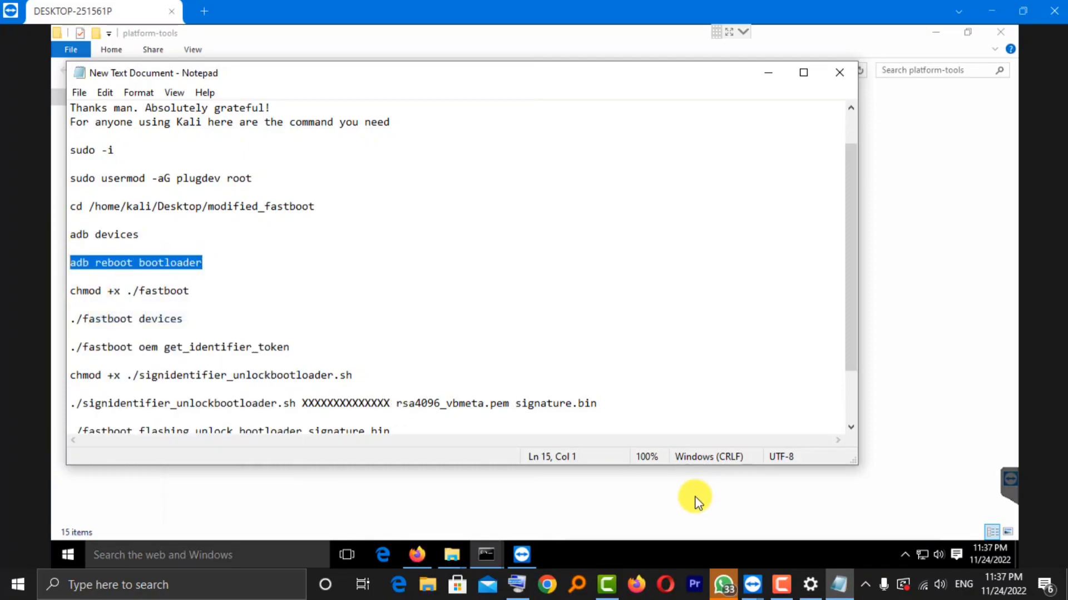
mouse_move(752, 585)
click(776, 519)
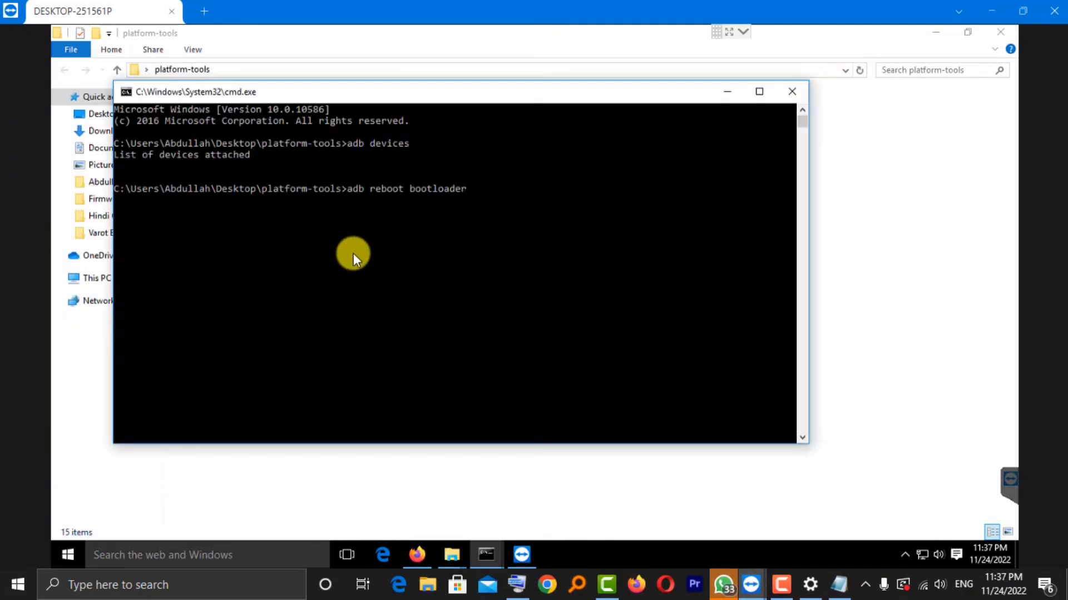
key(Return)
key(Up)
key(Return)
- Rerun adb reboot bootloader until the connected Z45 restarts into bootloader mode
key(Up)
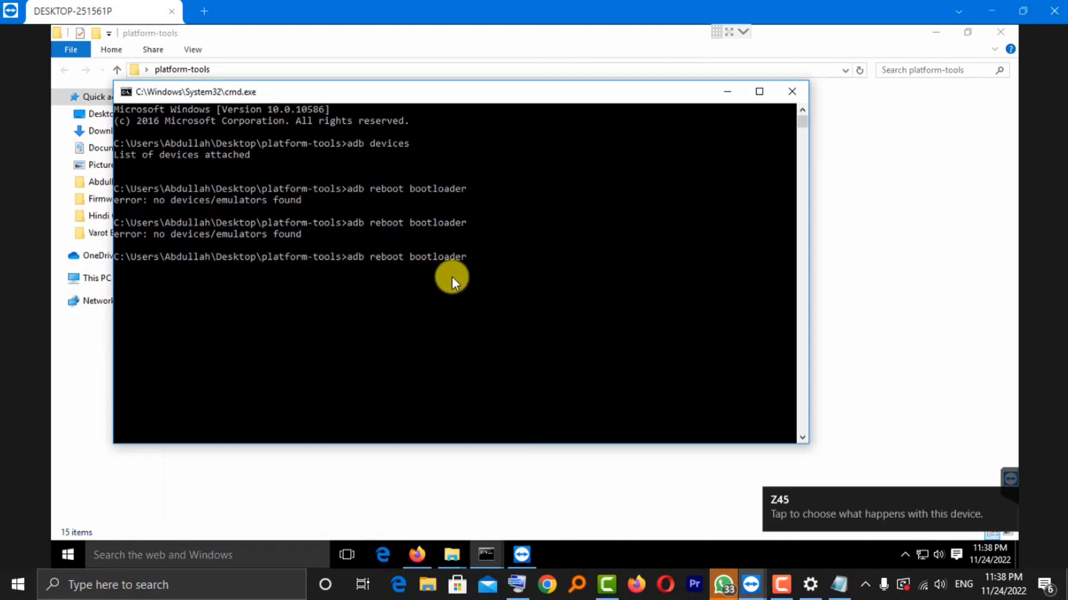
key(Return)
key(Return)
key(Return)
key(Return)
key(Return)
key(Return)
key(Return)
key(Return)
key(Return)
key(Return)
key(Return)
key(Return)
key(Return)
key(Return)
key(Return)
key(Return)
key(Return)
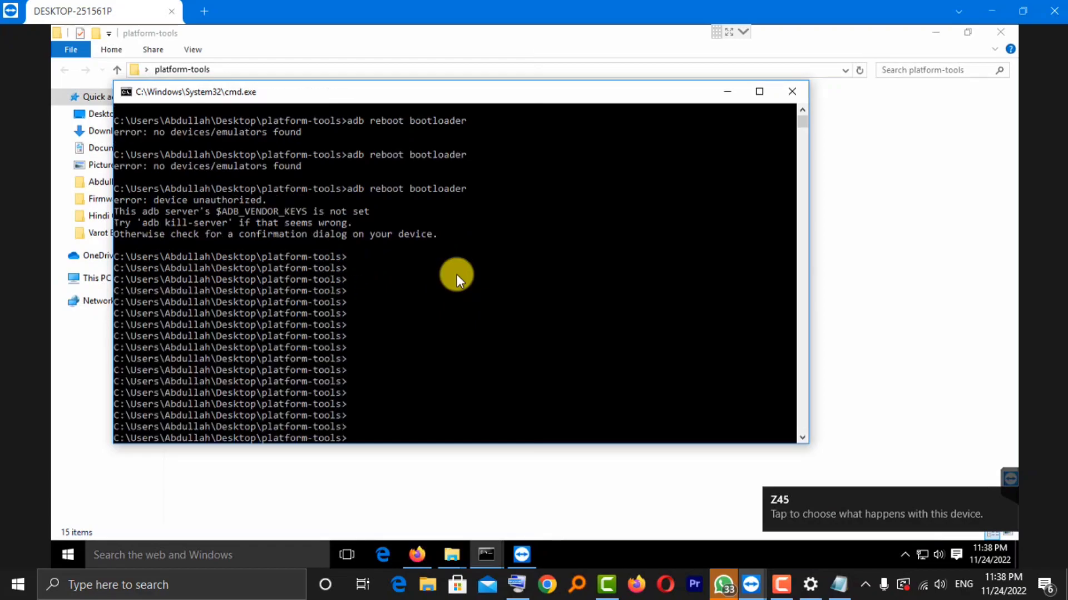
key(Up)
key(Return)
key(Return)
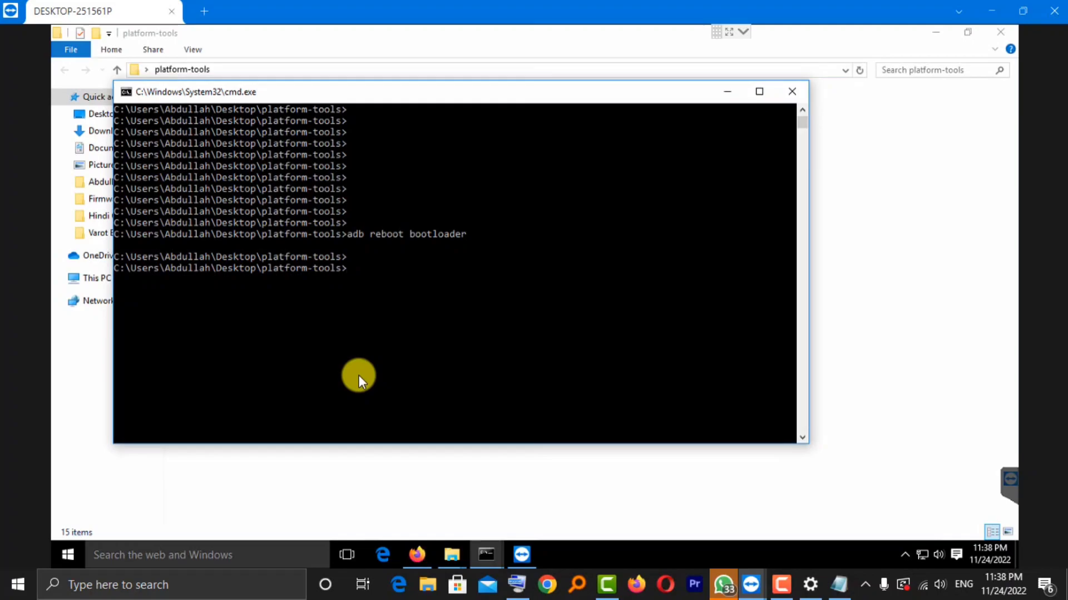
- Run fastboot devices and select the phone's serial number in the output
text(fastboot)
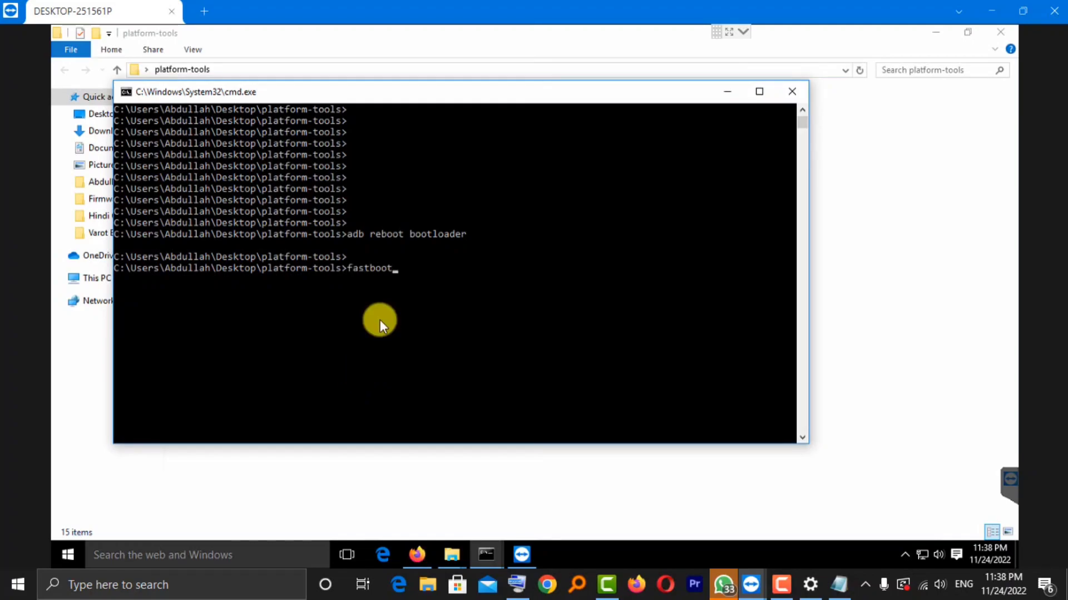
text( devices)
key(Return)
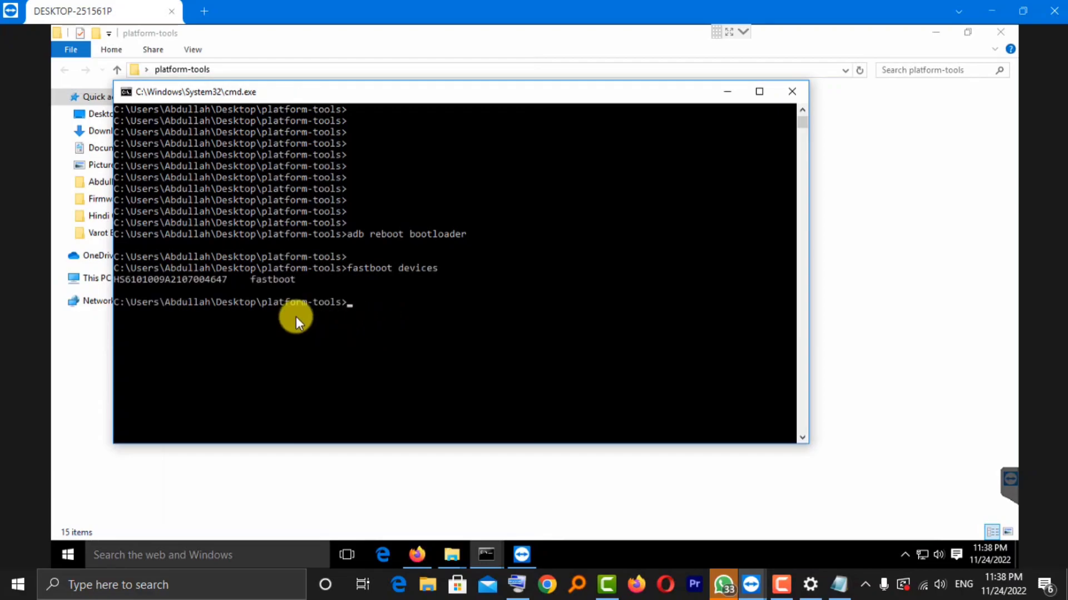
drag(230, 279, 121, 278)
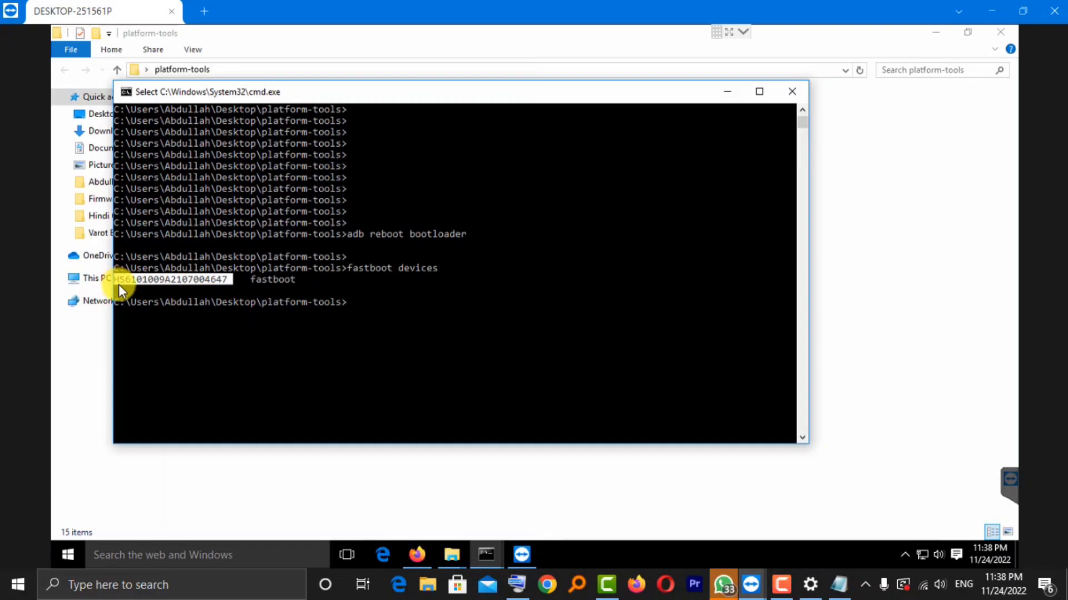
- Minimize the platform-tools window and arrange the command prompt and the patched image side by side on the desktop
click(936, 30)
drag(453, 98, 471, 98)
drag(696, 157, 139, 105)
drag(560, 274, 931, 214)
drag(251, 105, 539, 84)
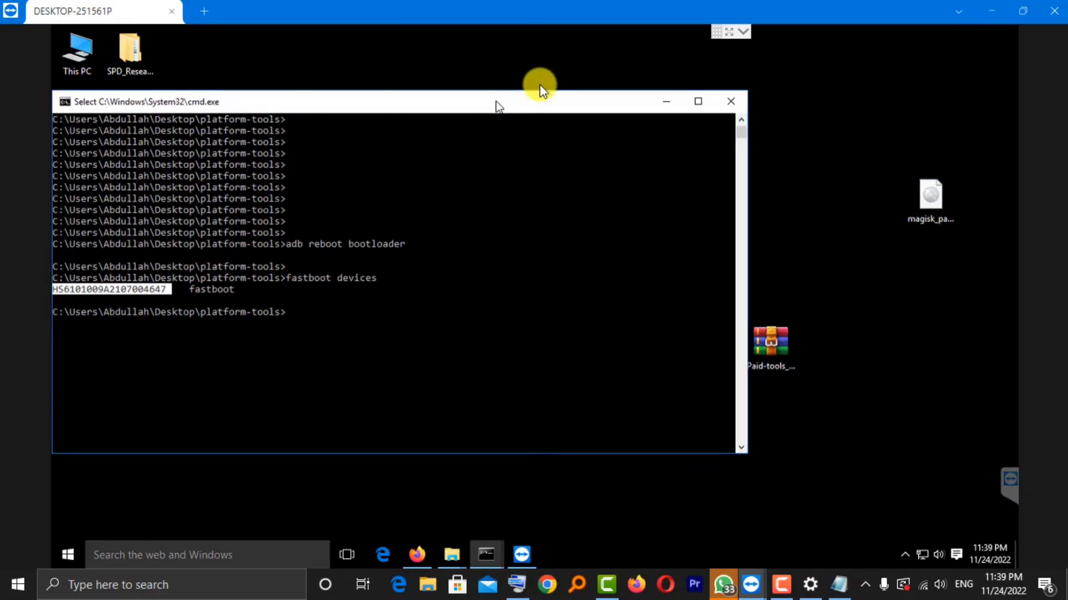
- Try to flash magisk_patched-25200_nclUr.img from the desktop to the phone with fastboot flash boot
text(fastboo)
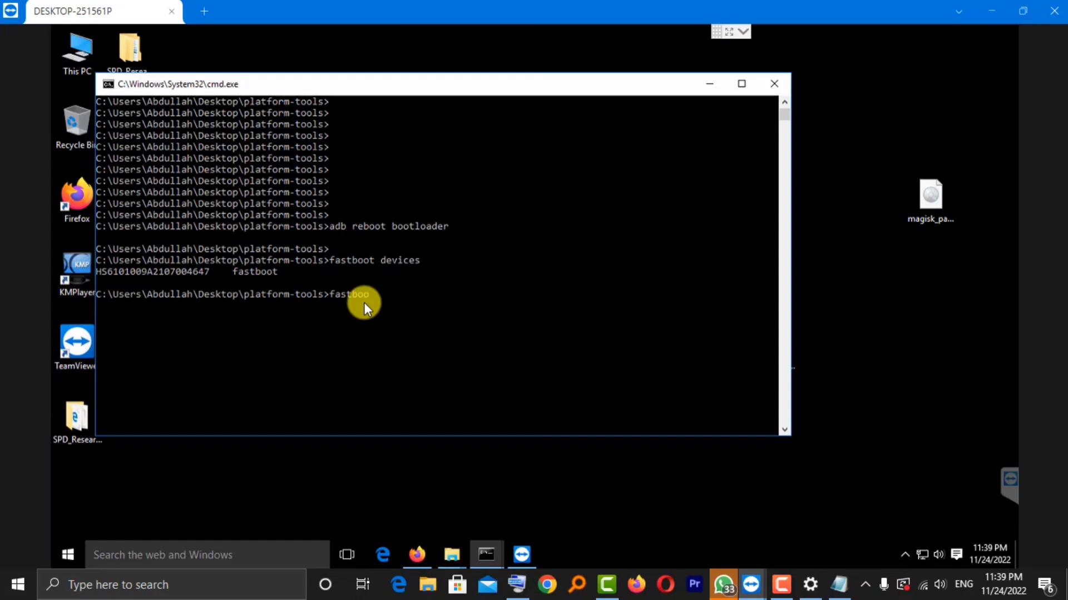
text(lash boot)
drag(923, 214, 442, 295)
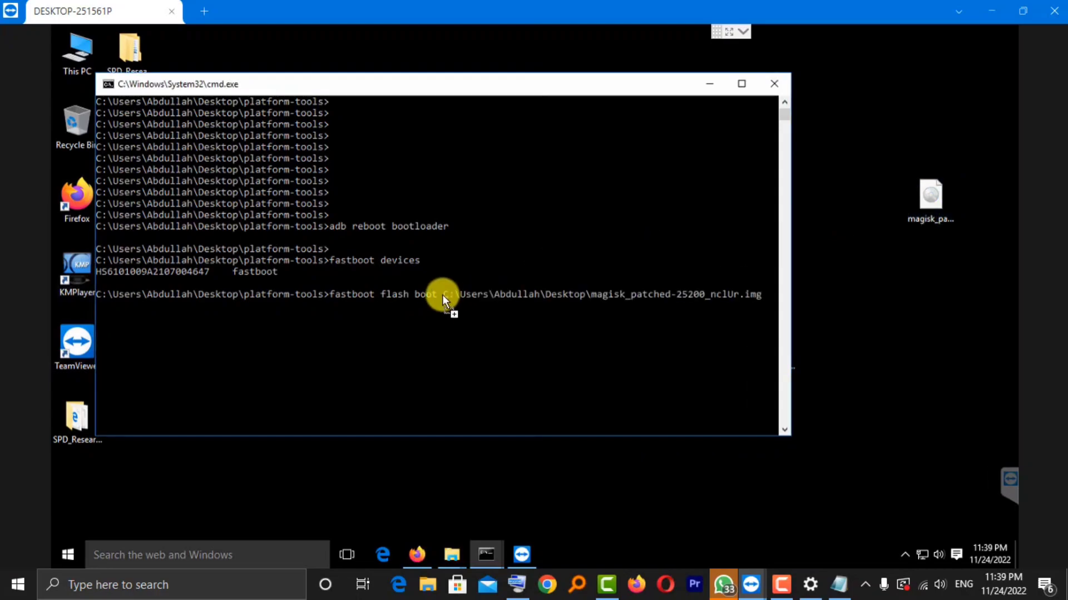
key(Return)
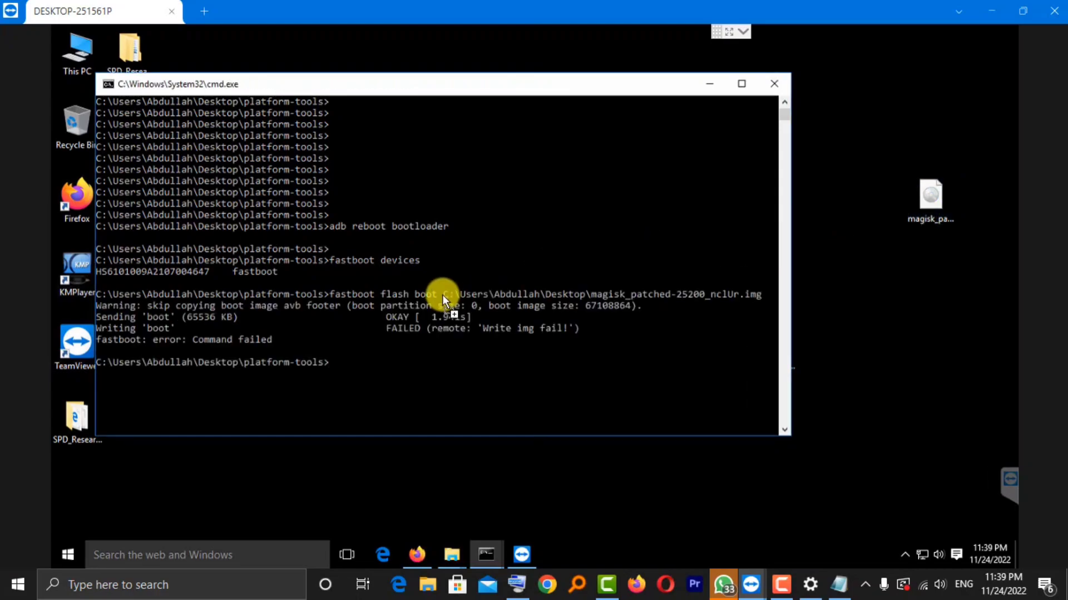
- Restart the phone with fastboot reboot and minimize the command prompt
text(fastboot reboot)
key(Return)
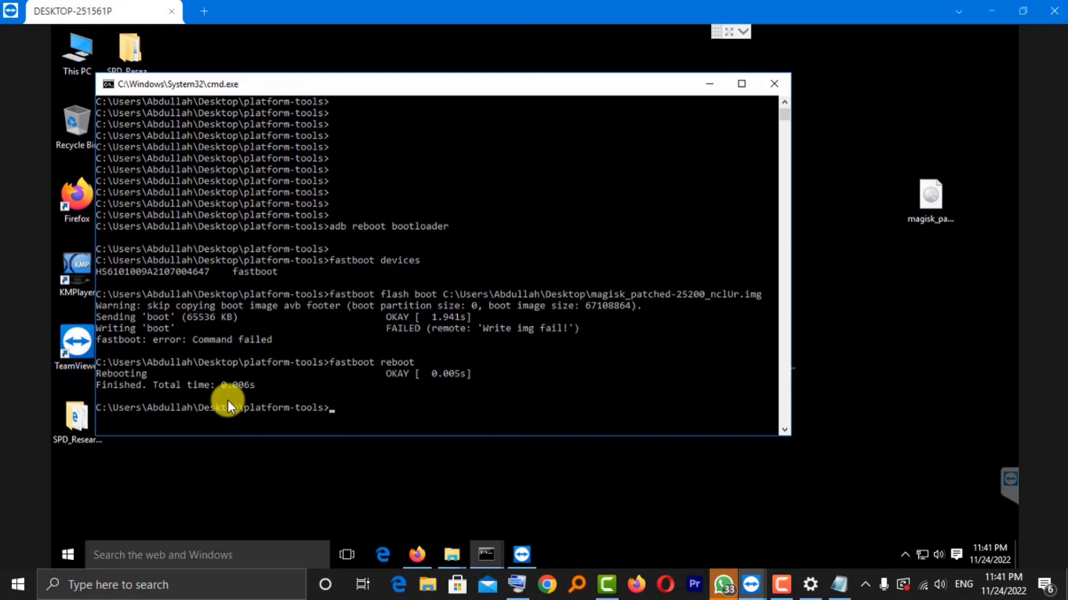
click(709, 84)
- Open the SPD_Research_Tool_R4.0.0001 folder from the desktop and launch ResearchDownload
double_click(74, 430)
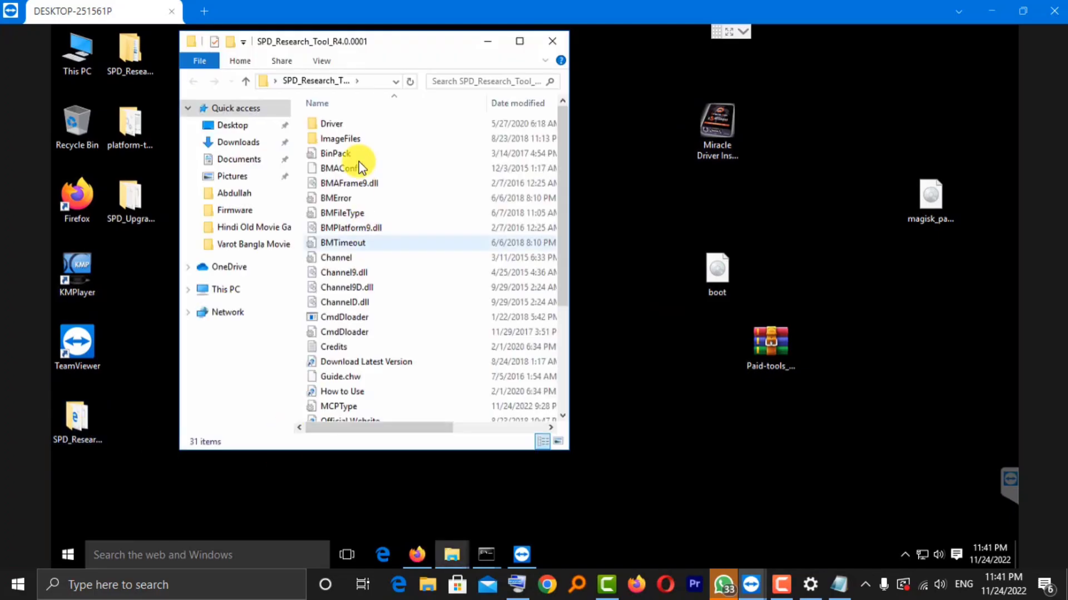
double_click(352, 137)
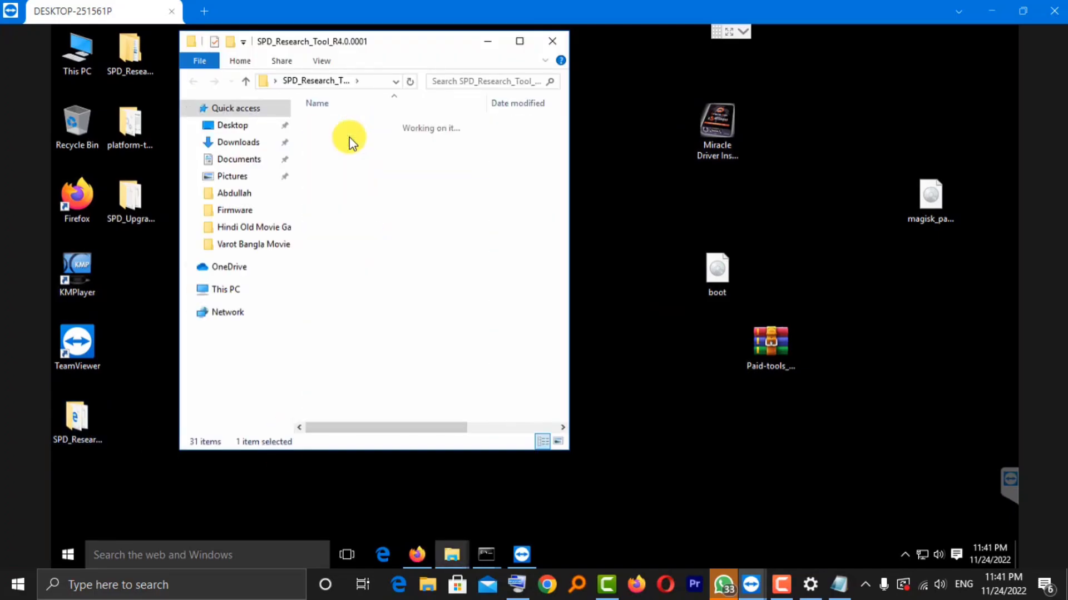
click(194, 82)
scroll(426, 349, down, 4)
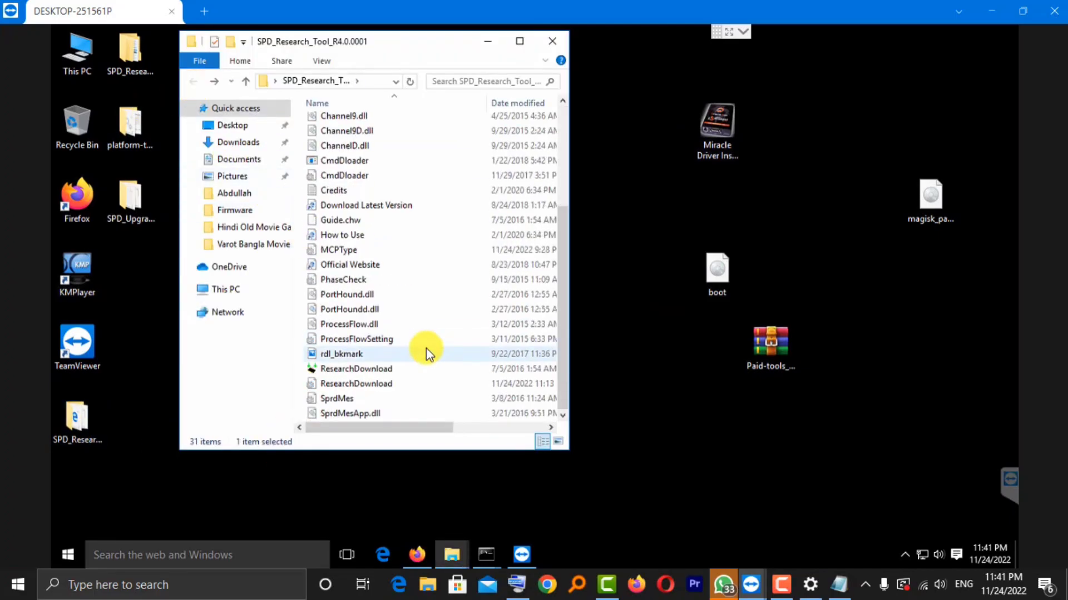
double_click(359, 370)
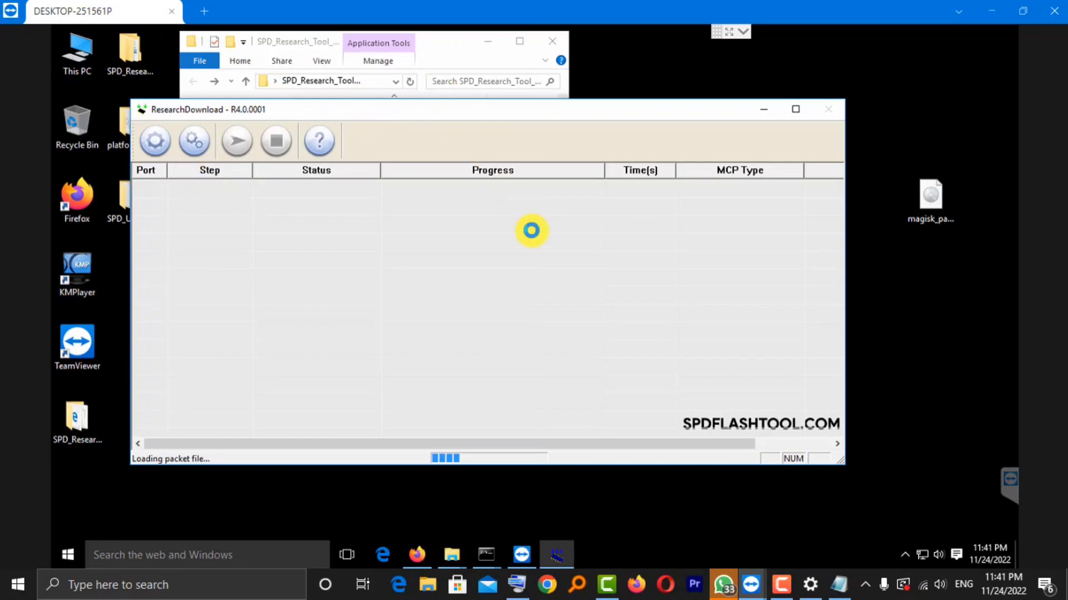
- Open the research tool's ImageFiles folder and reposition the ResearchDownload window so both are visible
scroll(412, 181, up, 3)
double_click(349, 142)
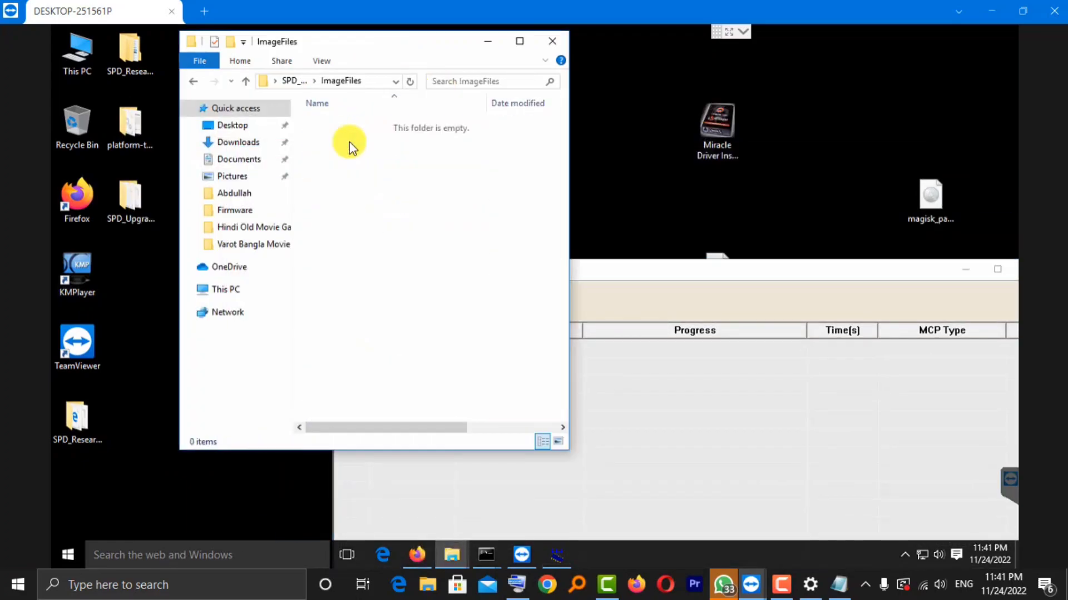
drag(677, 273, 419, 162)
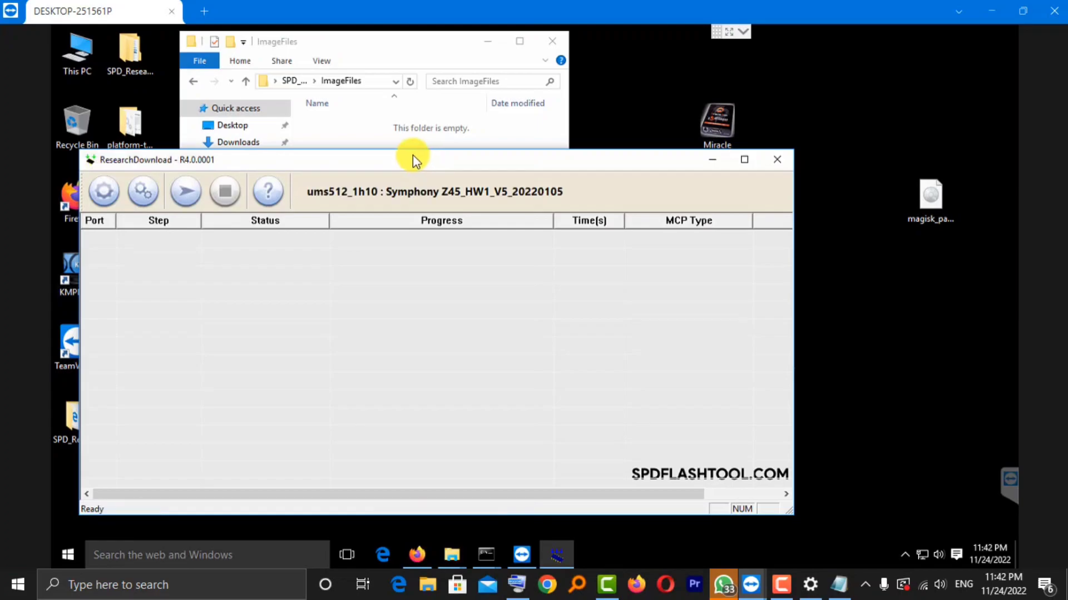
drag(321, 164, 671, 215)
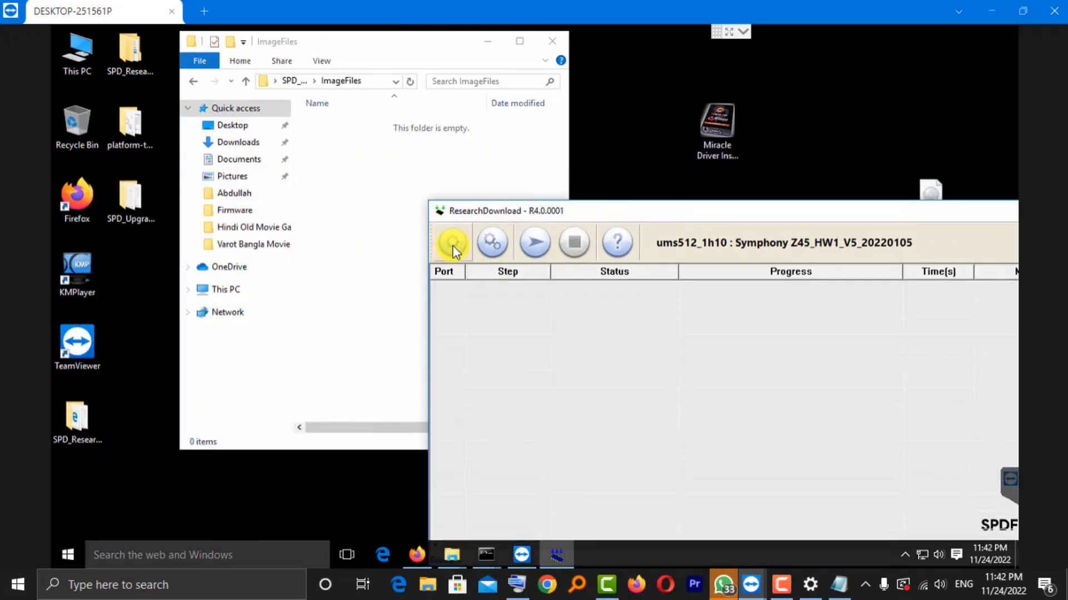
- Dismiss the packet file selection and open the download settings for the loaded Symphony Z45 firmware
click(452, 246)
click(895, 187)
click(493, 243)
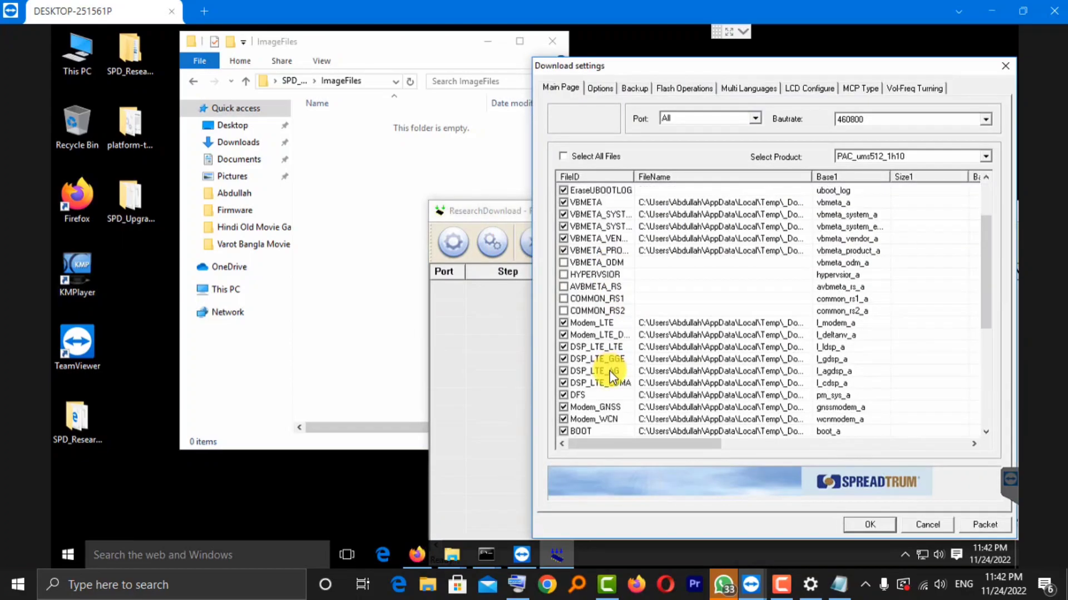
- Browse the desktop for a replacement file for the BOOT entry and cancel the selection
scroll(609, 370, down, 3)
click(591, 321)
double_click(802, 321)
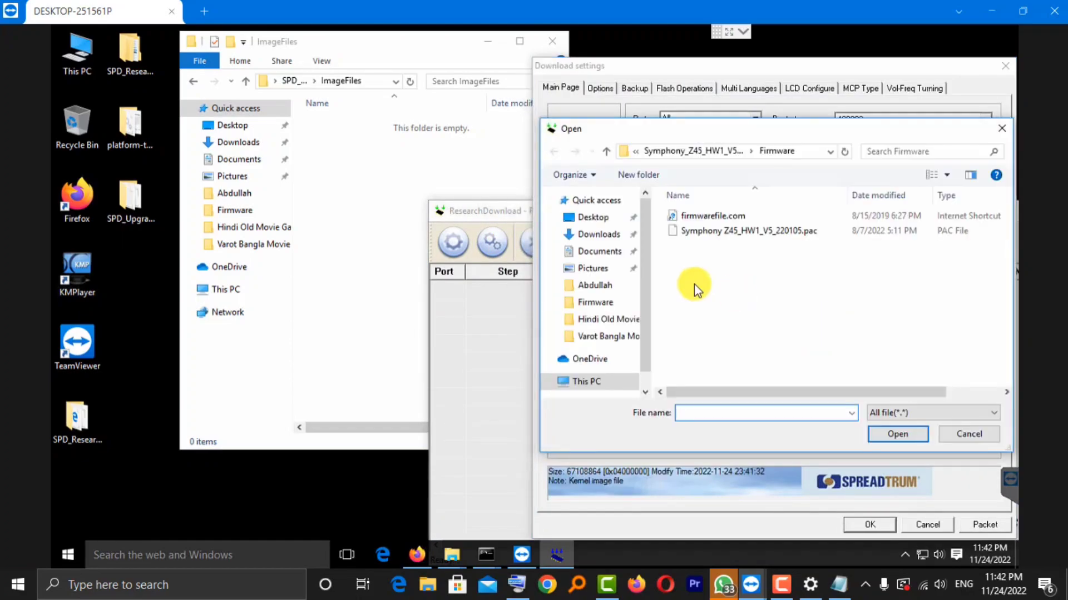
click(593, 217)
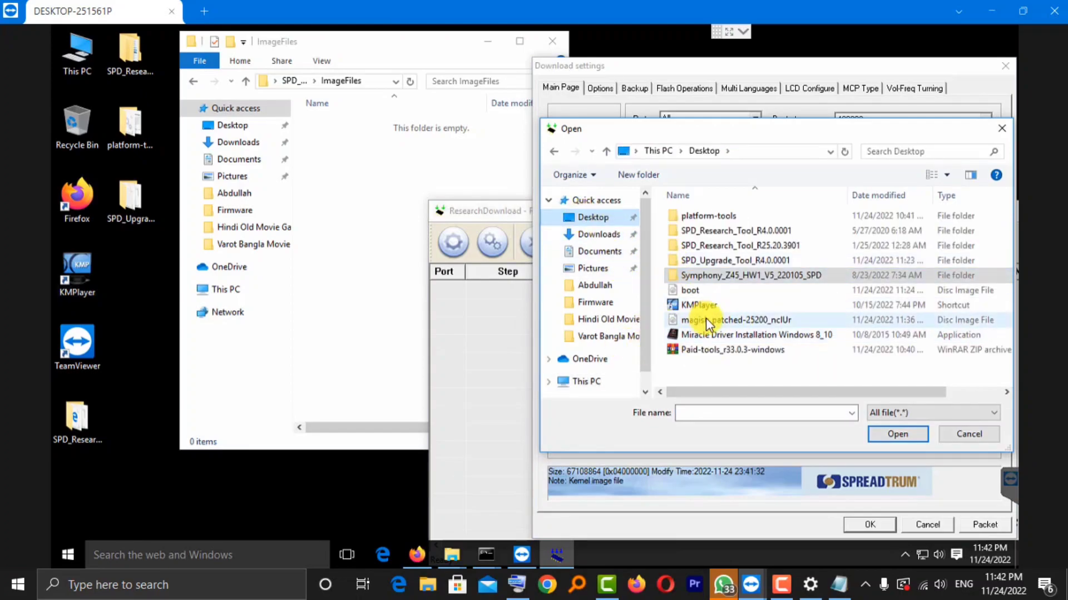
click(953, 435)
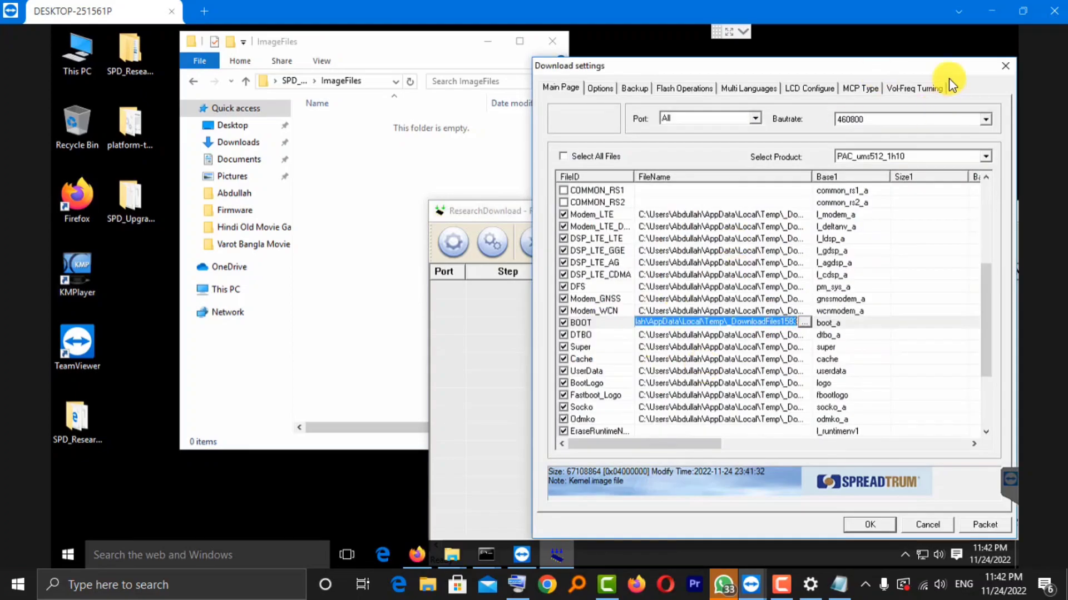
- Minimize the ImageFiles folder and move the Download settings window away from ResearchDownload
click(488, 46)
drag(919, 66, 281, 184)
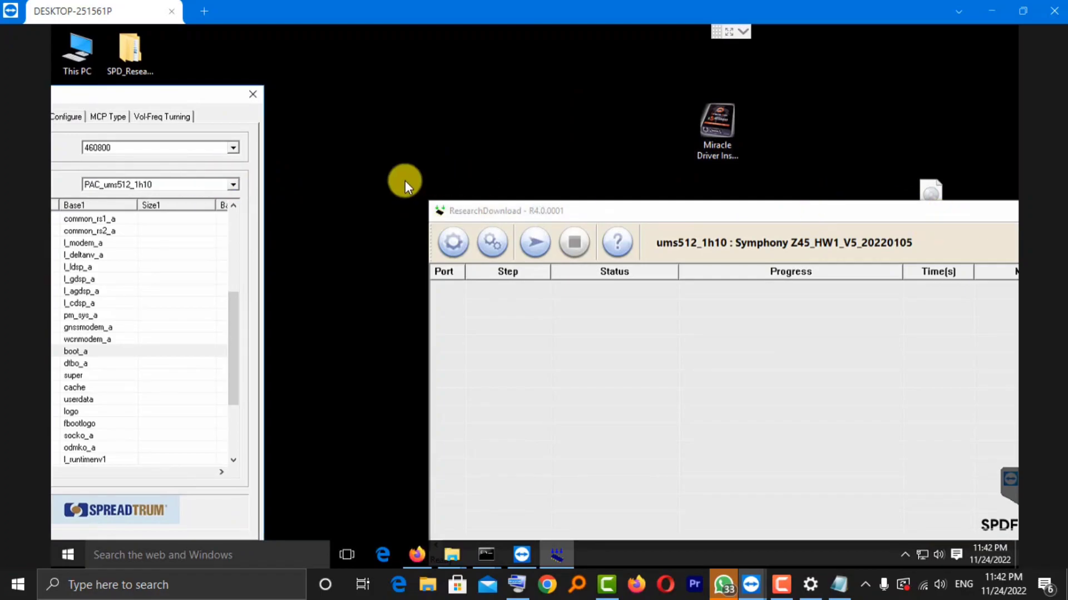
- Close the Download settings window and move the ResearchDownload window aside to clear the desktop area around the patched image
right_click(502, 149)
click(505, 144)
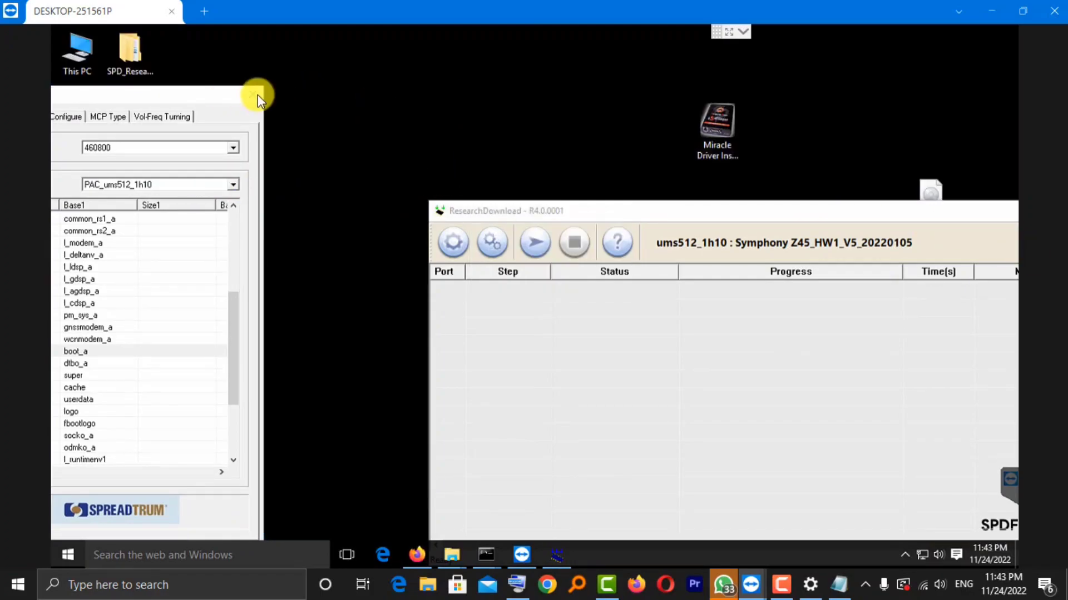
click(254, 95)
drag(750, 213, 132, 133)
- Create a new folder on the desktop with the default name and place it in the cleared area beside ResearchDownload
right_click(615, 395)
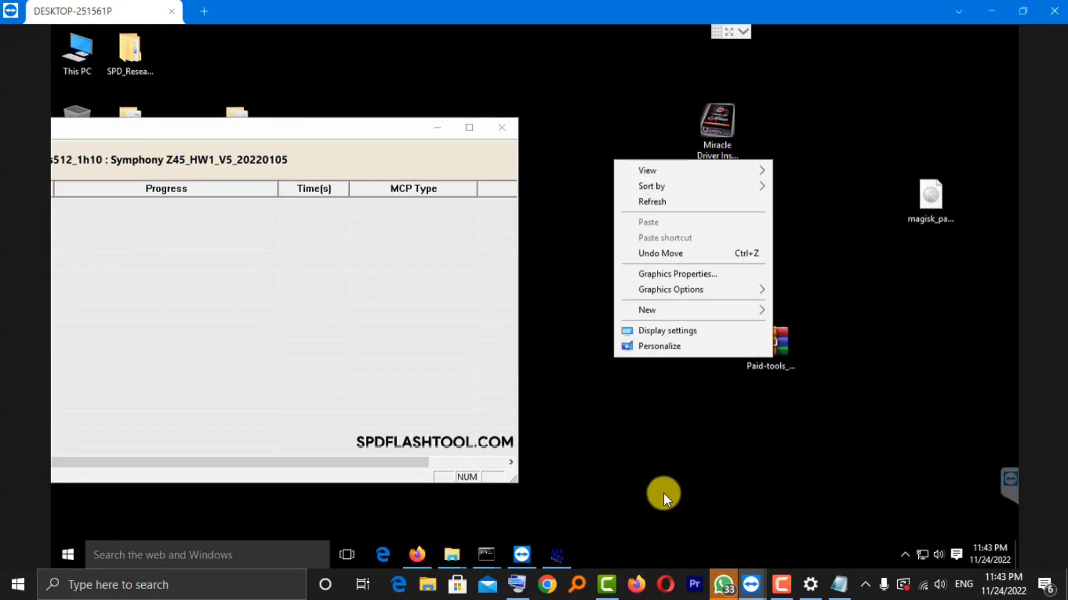
mouse_move(659, 310)
click(880, 314)
drag(717, 273, 609, 356)
- Rename the magisk_patched image on the desktop to boot and bring the ResearchDownload window fully back into view
right_click(918, 198)
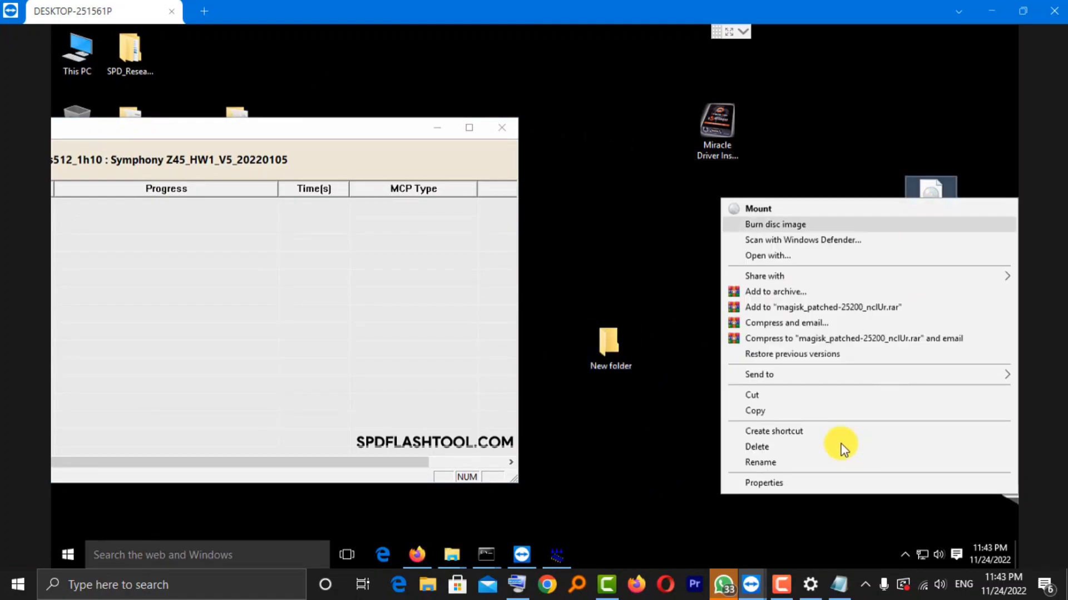
click(795, 461)
text(boot)
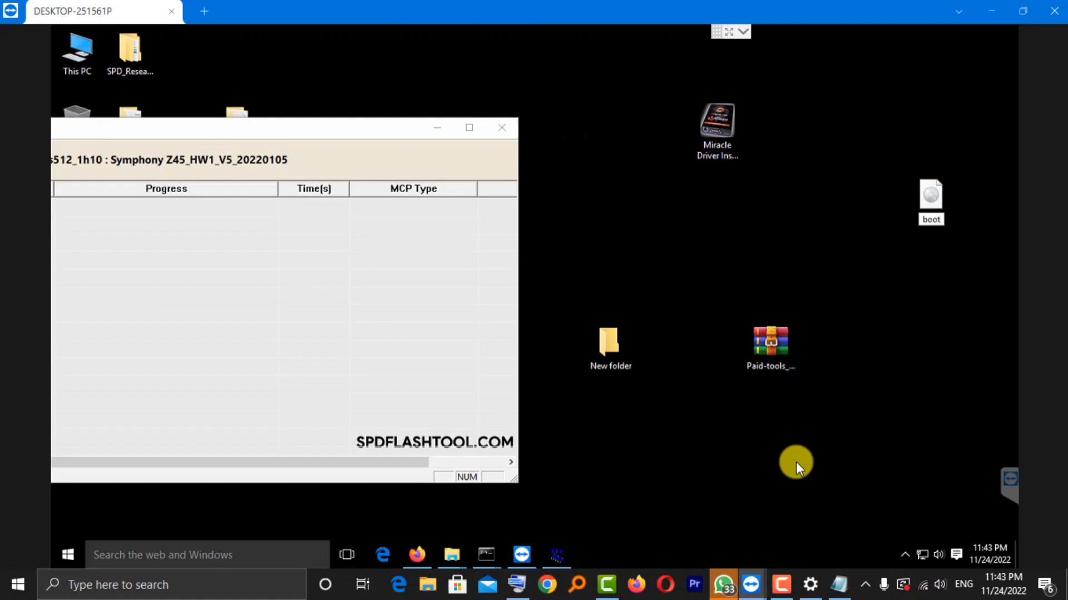
key(Return)
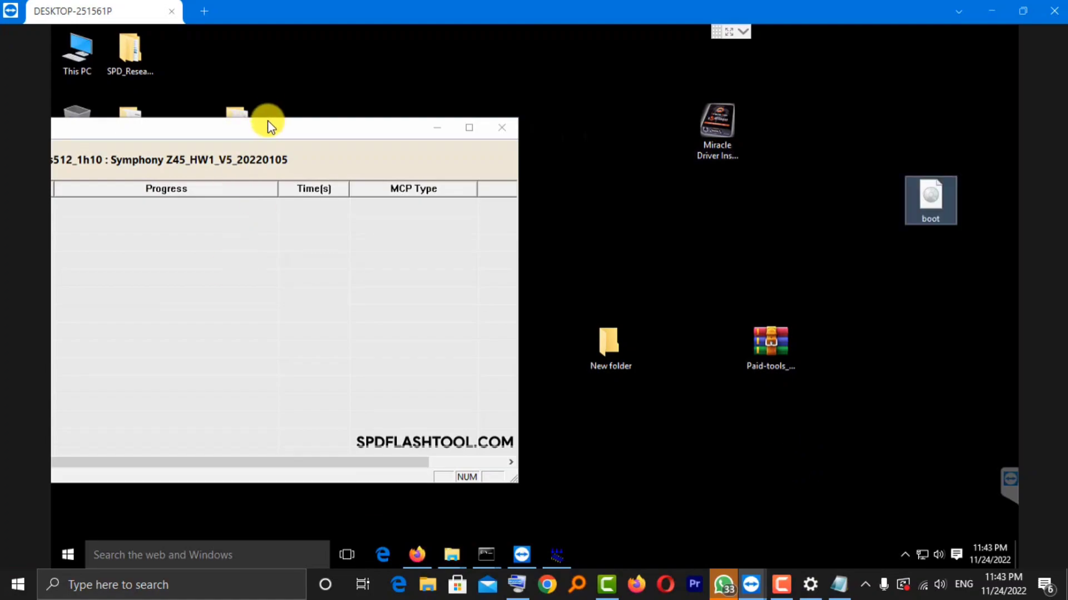
drag(531, 147, 553, 148)
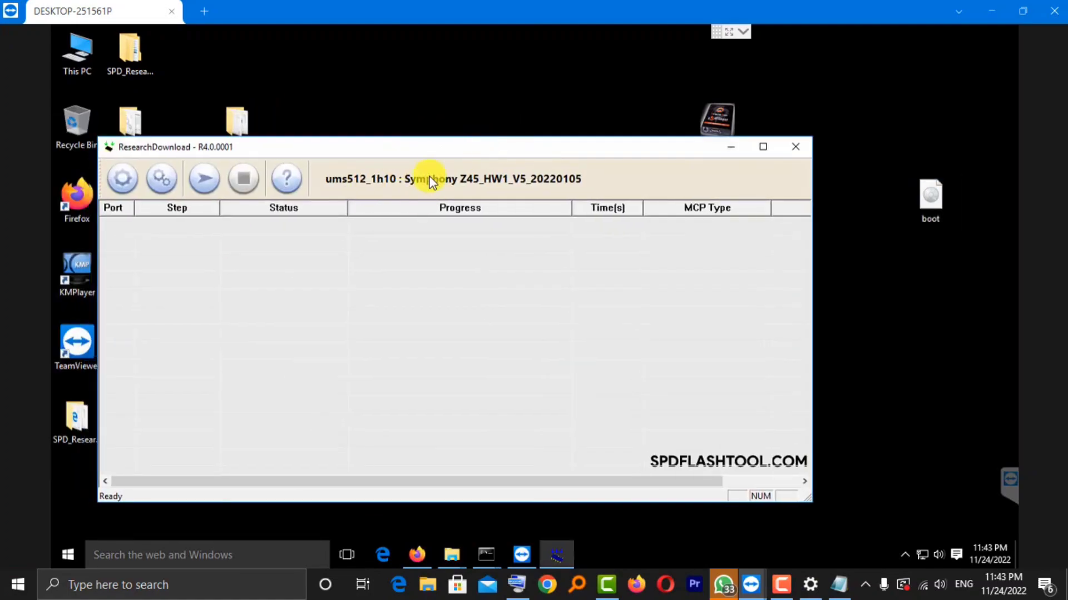
- Run the adb devices command from the notes in the platform-tools command prompt to check the phone's connection
mouse_move(486, 545)
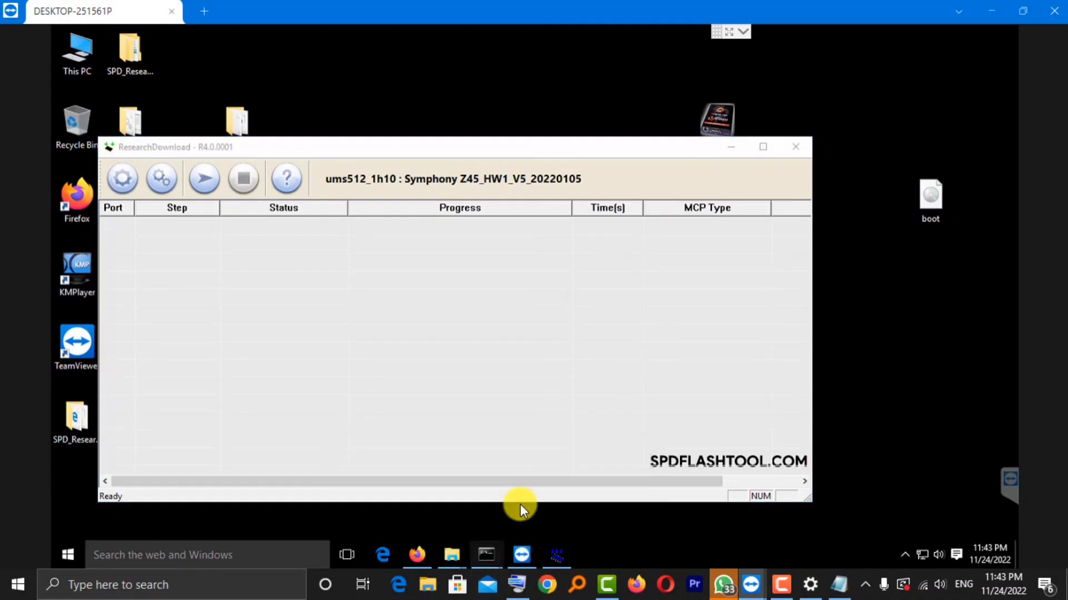
click(438, 491)
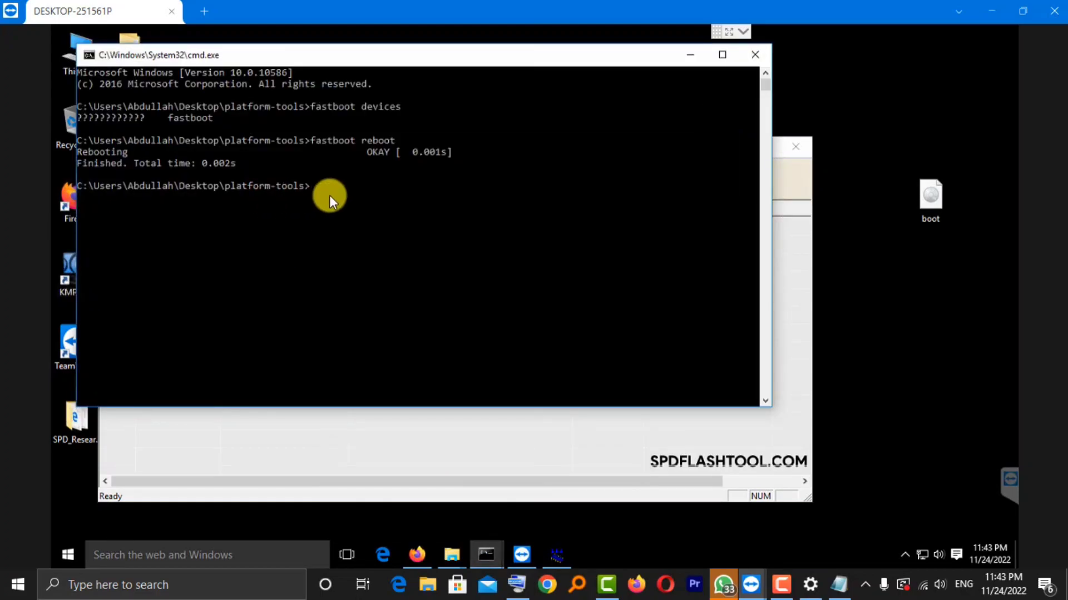
click(838, 584)
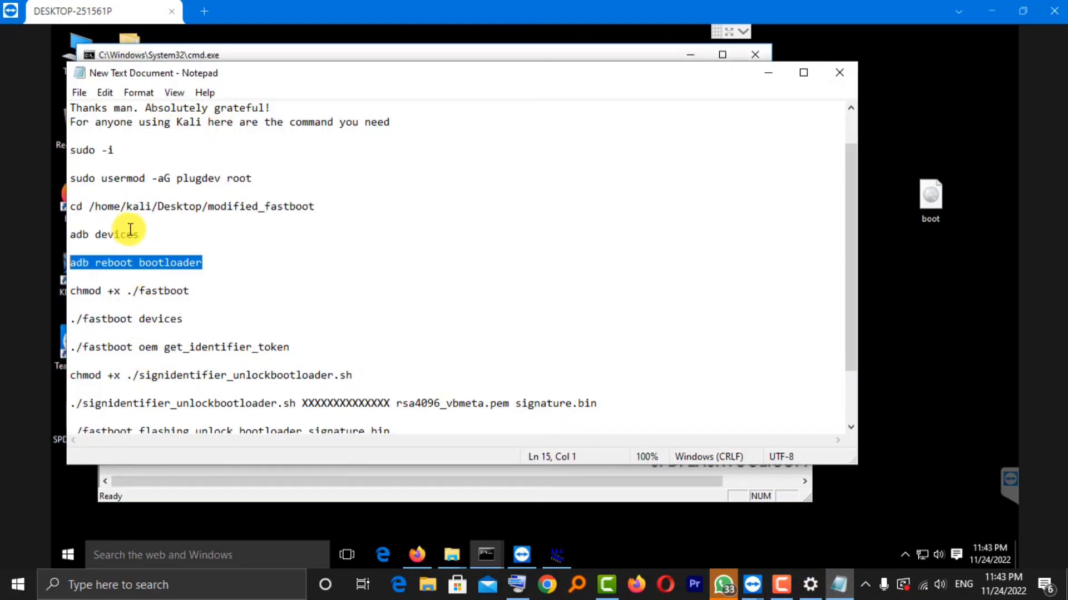
drag(139, 234, 70, 234)
key(ctrl+c)
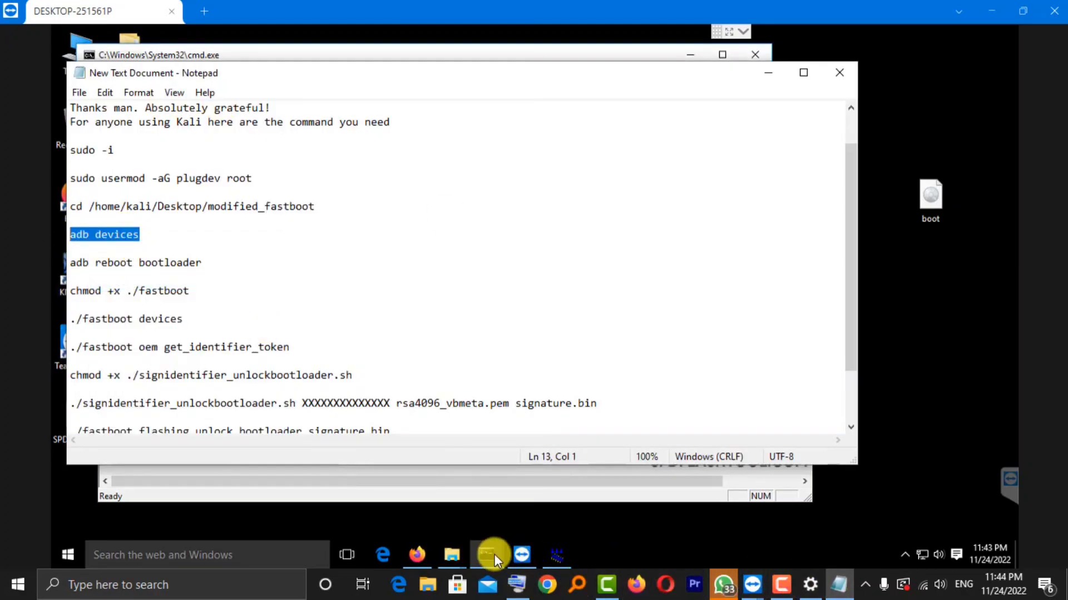
mouse_move(488, 553)
click(412, 489)
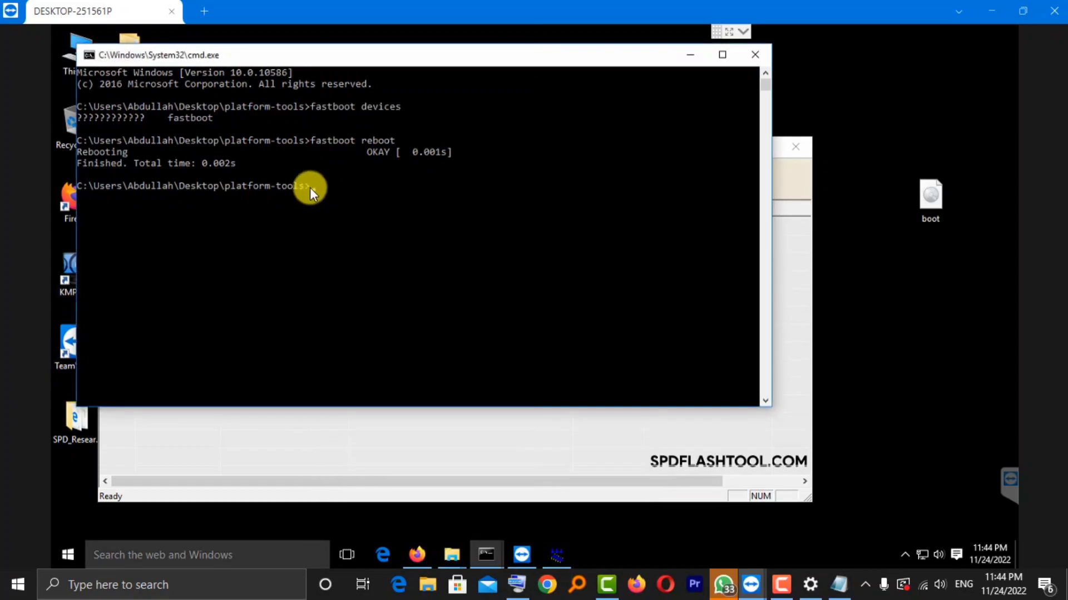
key(ctrl+v)
key(Return)
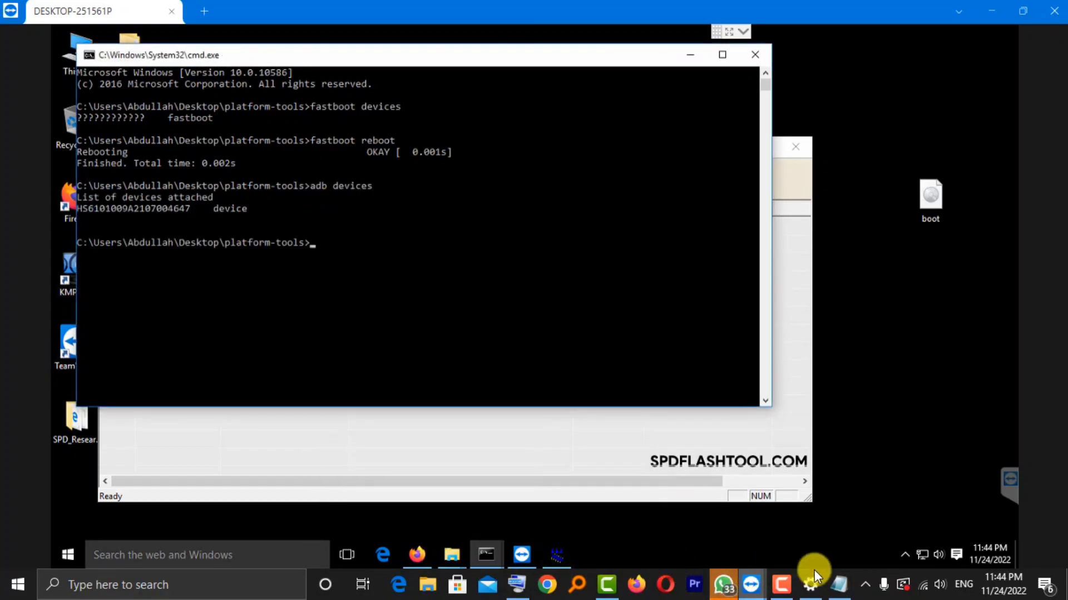
- Restart the phone with adb reboot bootloader, copied from the notes, and check its connection with fastboot devices
click(839, 583)
drag(198, 262, 71, 262)
right_click(271, 268)
click(282, 312)
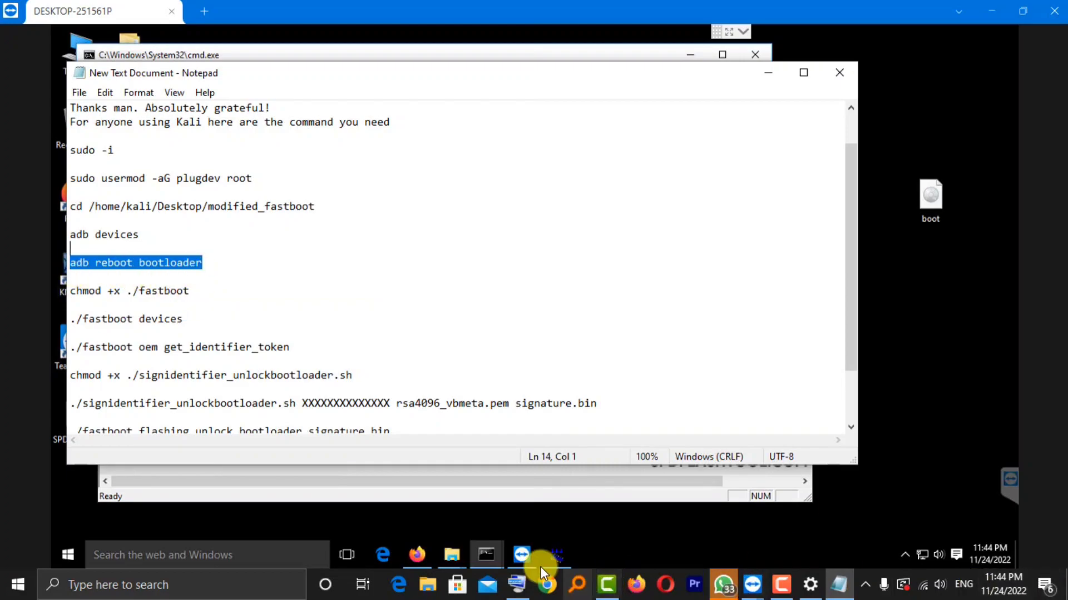
click(486, 554)
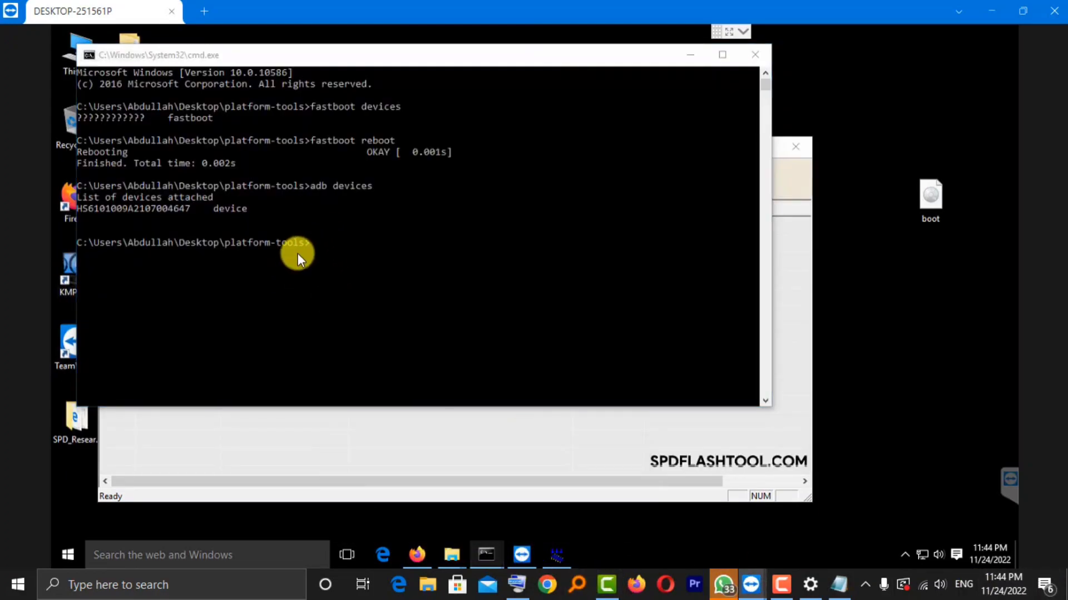
click(313, 241)
right_click(312, 241)
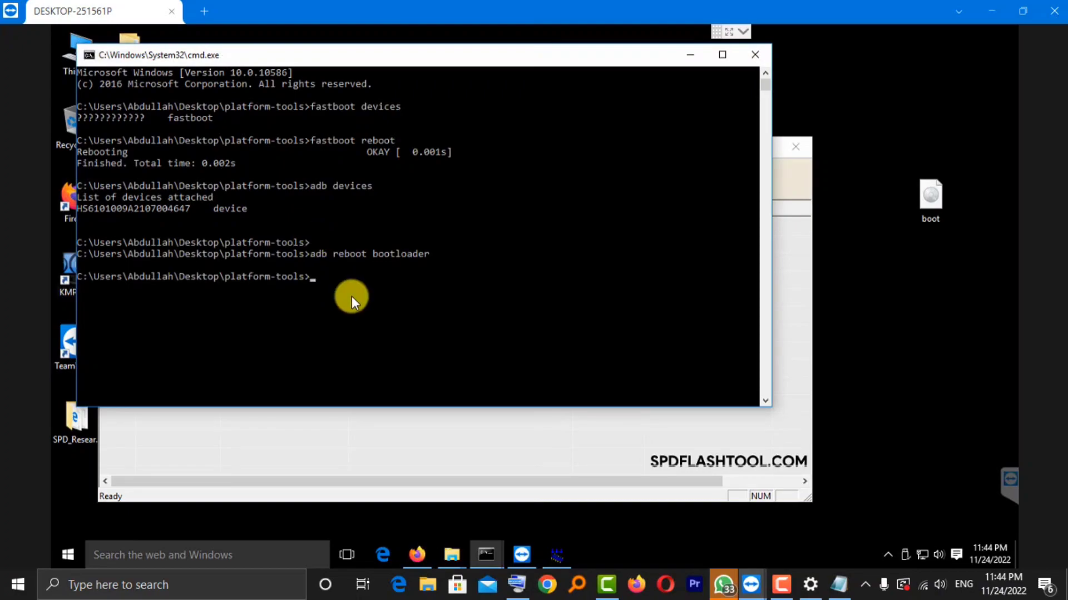
text(fastboot devices)
key(Return)
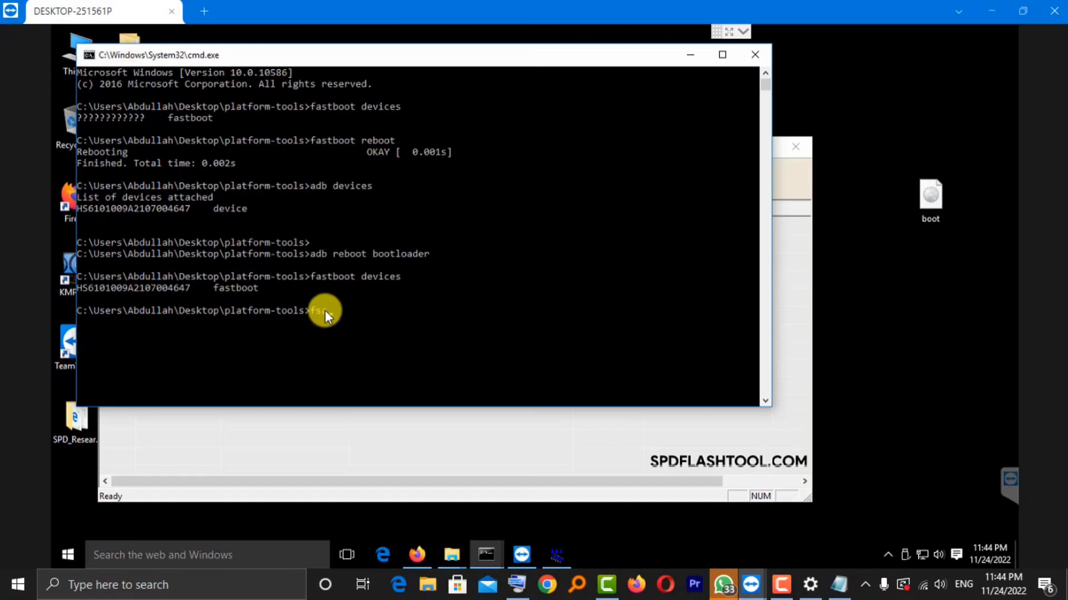
- Try to flash the desktop's boot.img to the boot partition with the fastboot flash boot command
text(fast)
text(boot f)
text(lashing)
key(BackSpace)
key(BackSpace)
key(BackSpace)
text(boot)
drag(930, 203, 418, 312)
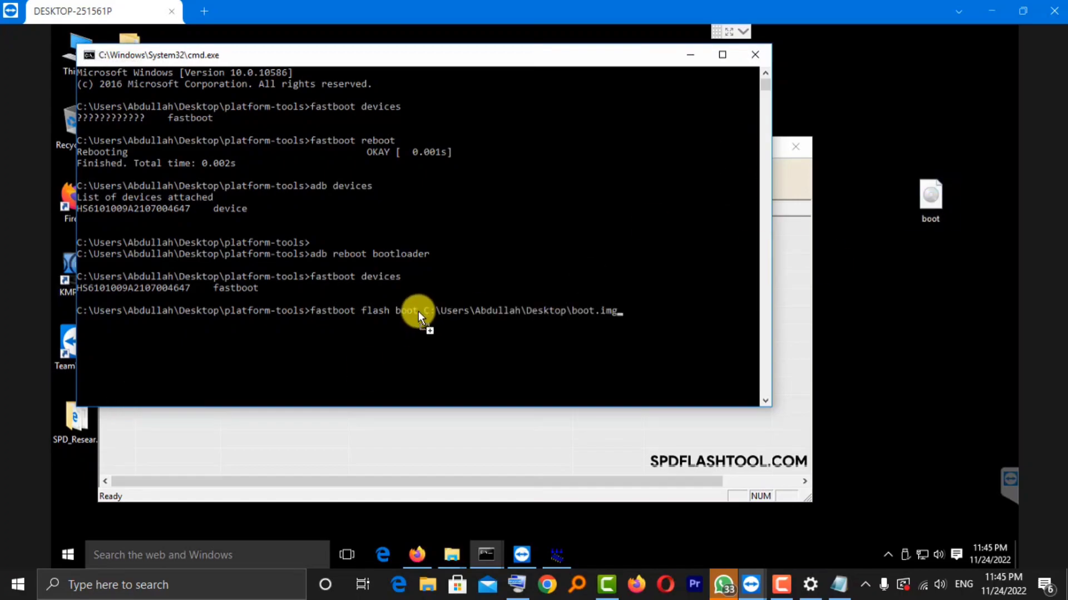
key(Return)
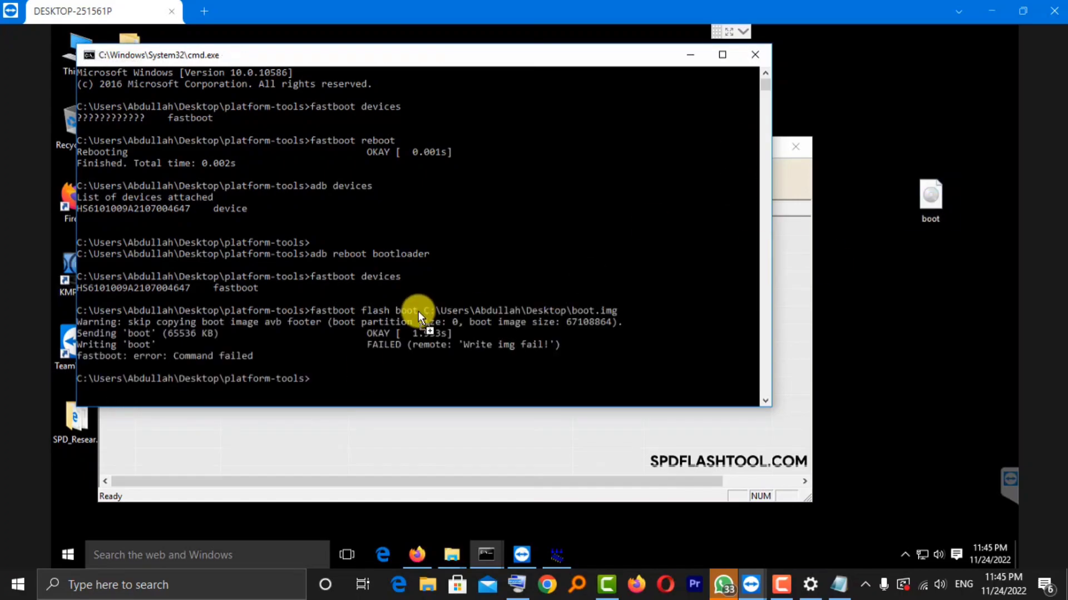
- Highlight the flash command's output, restart the phone with fastboot reboot, and put the command prompt window away
drag(367, 333, 577, 355)
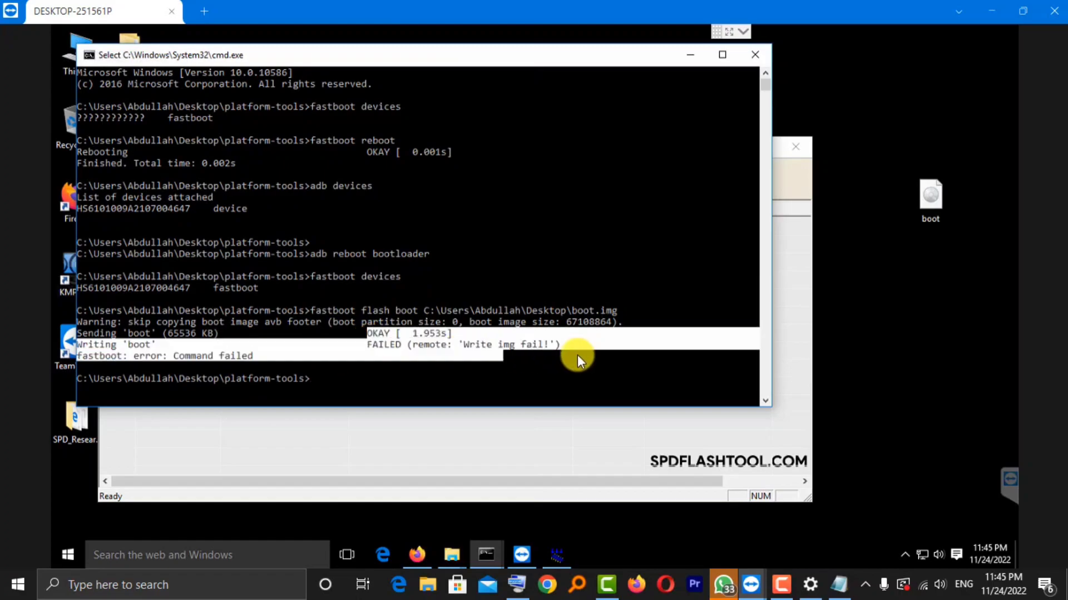
click(313, 379)
text(fastboot reboot)
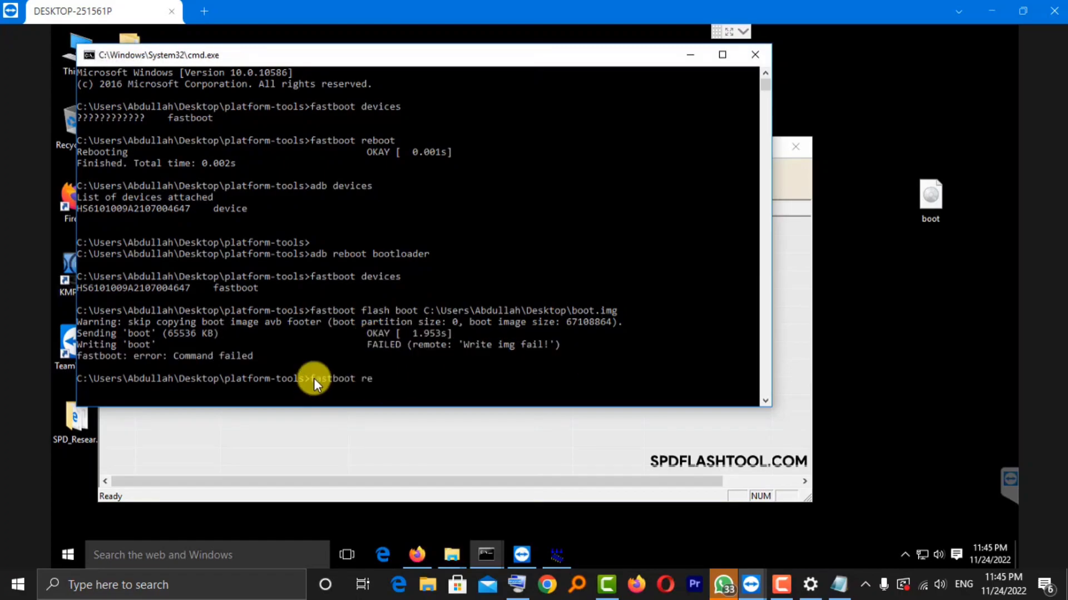
key(Return)
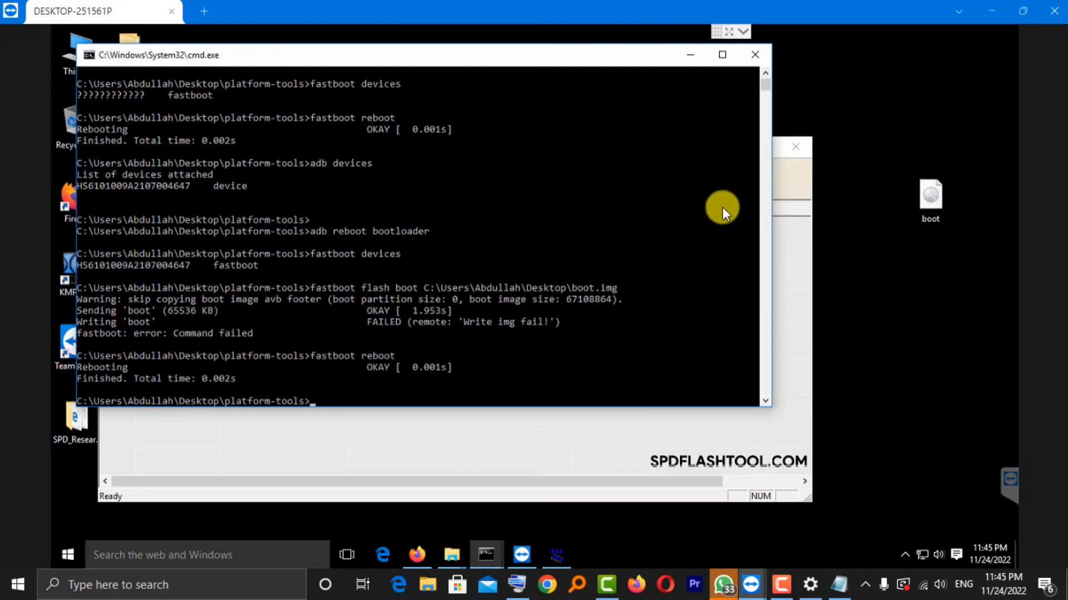
click(748, 56)
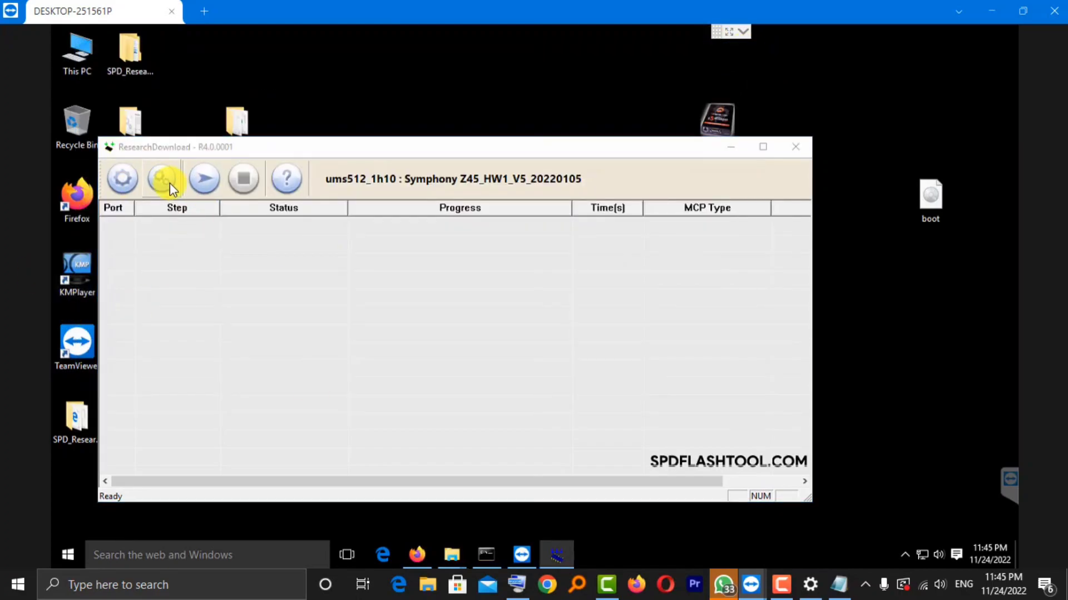
- Open the download settings, check the desktop boot image's properties, and assign boot.img from the desktop to the BOOT entry
click(169, 183)
scroll(334, 351, down, 4)
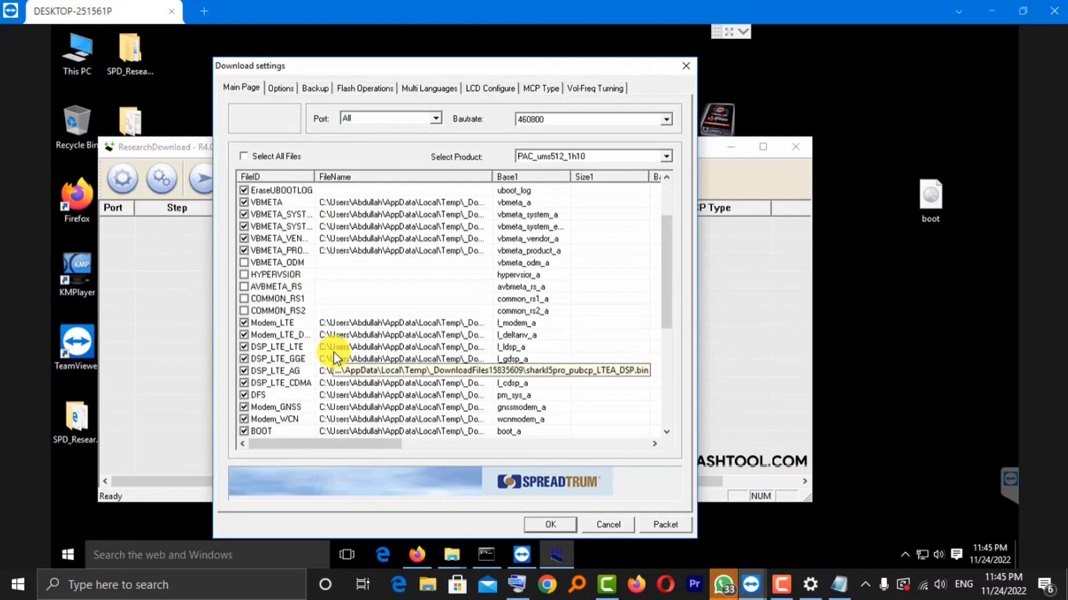
click(466, 362)
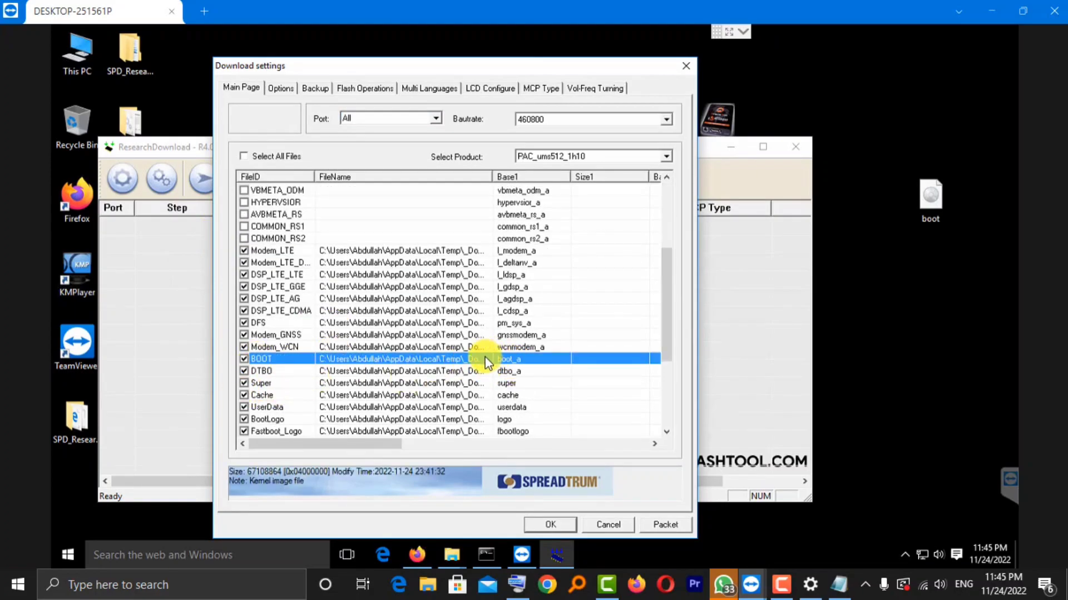
double_click(476, 359)
right_click(930, 197)
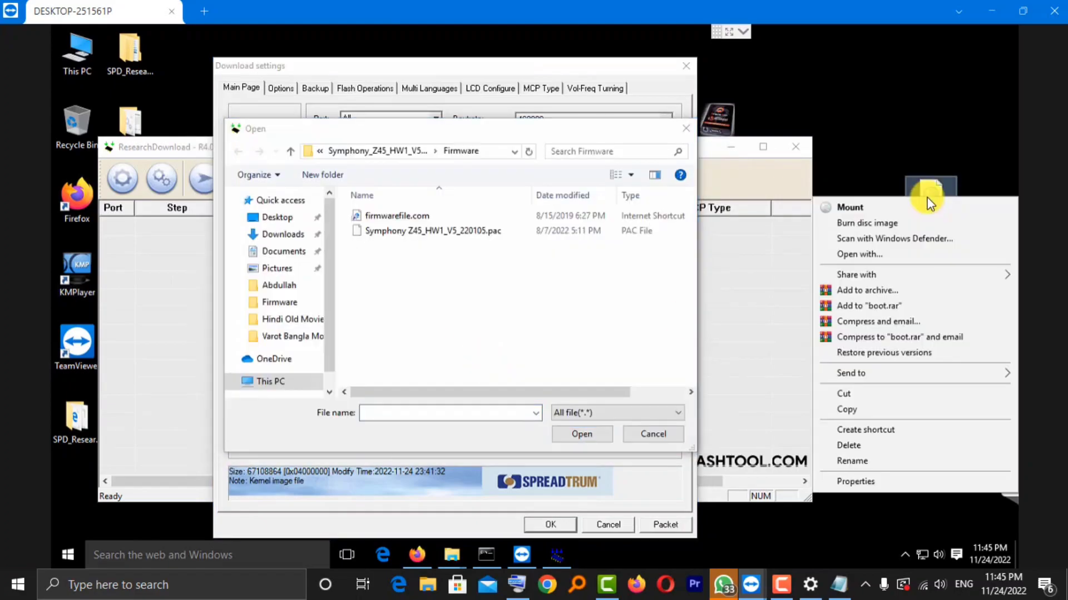
click(835, 486)
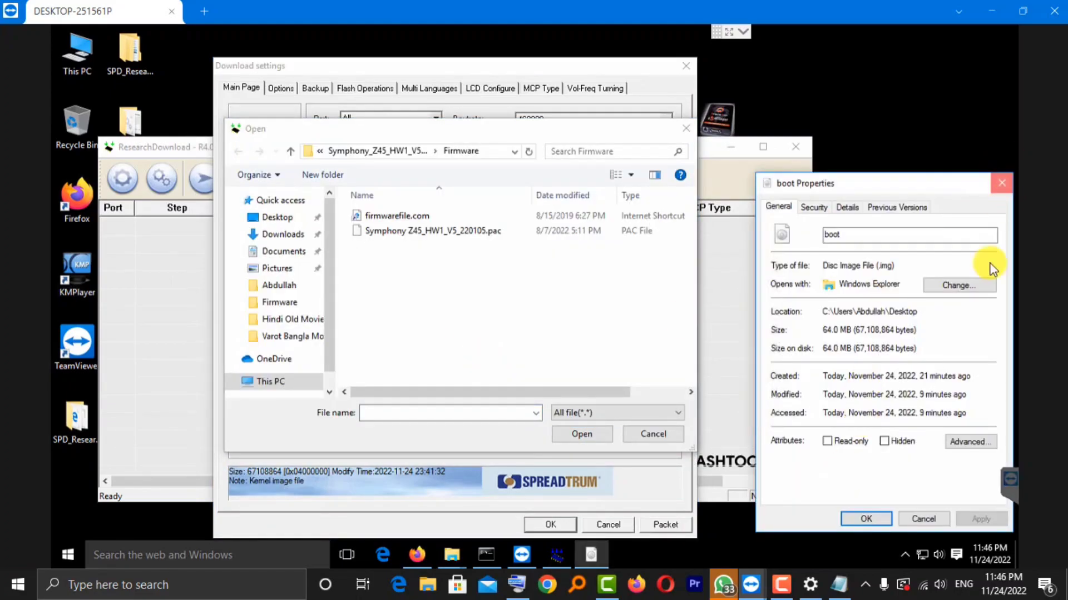
click(1002, 183)
click(277, 217)
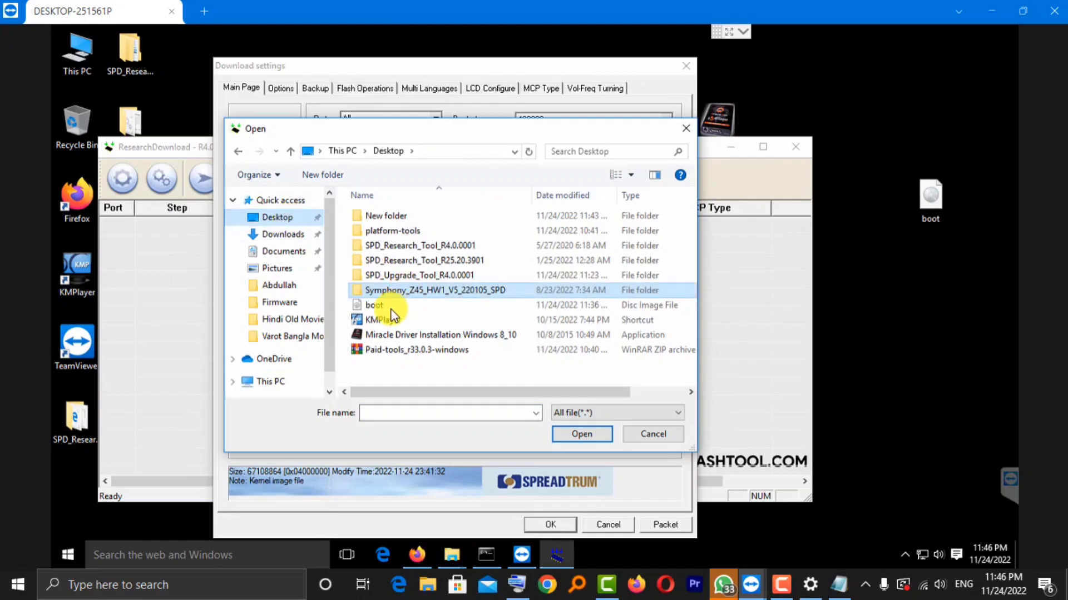
click(383, 305)
click(581, 434)
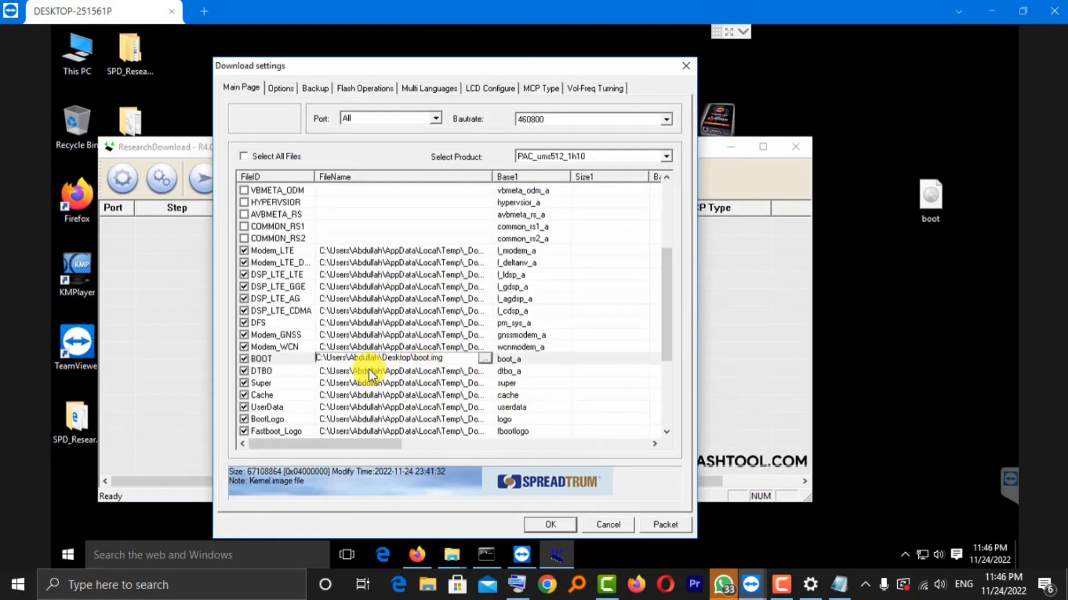
- Create a desktop folder named magisk boot and move the boot image into it
click(899, 392)
right_click(898, 392)
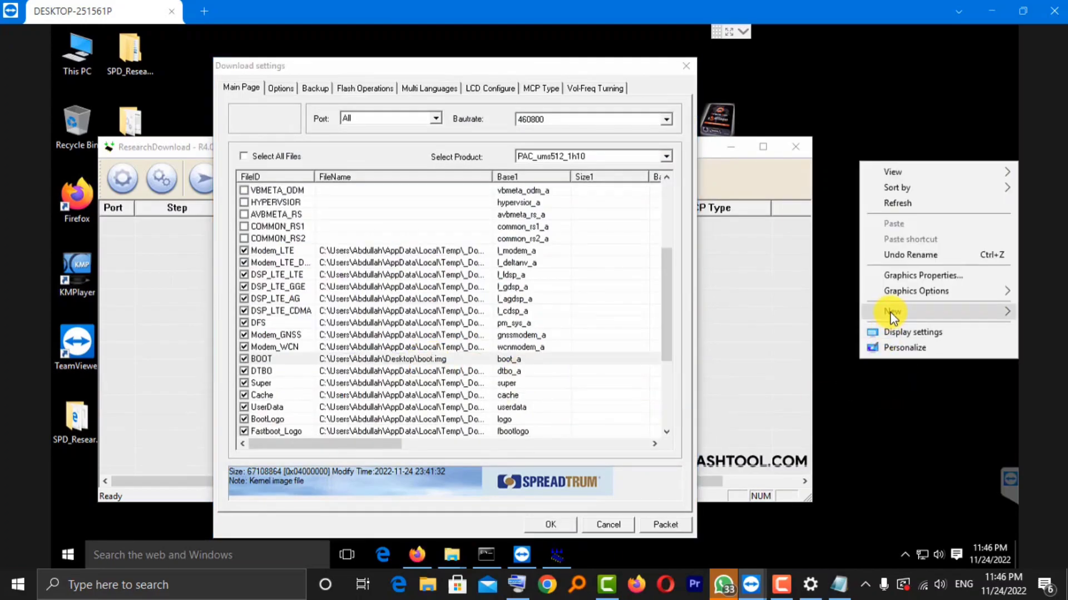
mouse_move(890, 313)
click(755, 317)
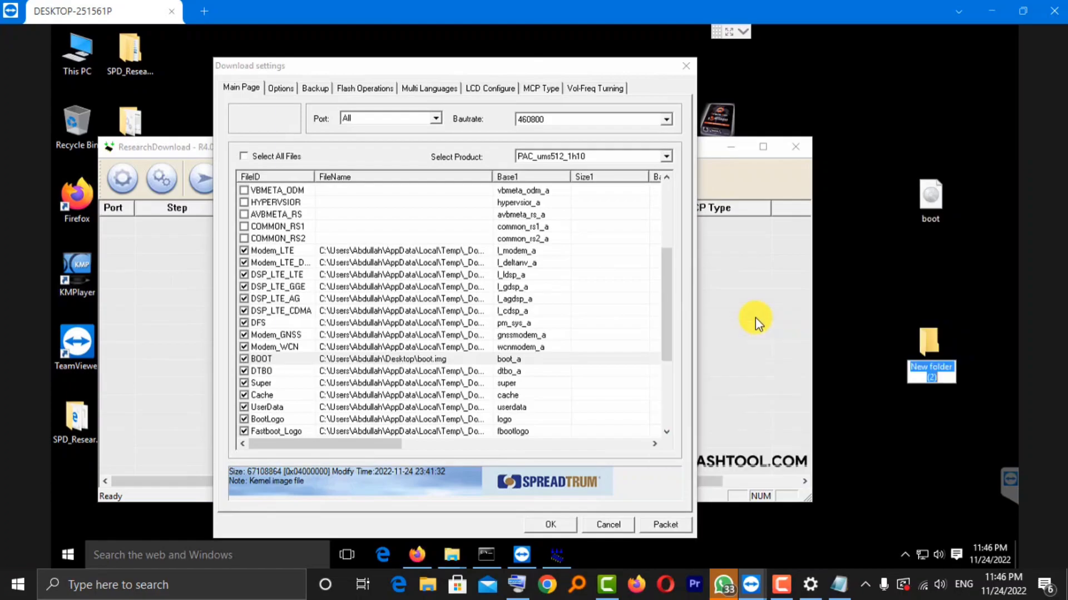
text(magisk boot)
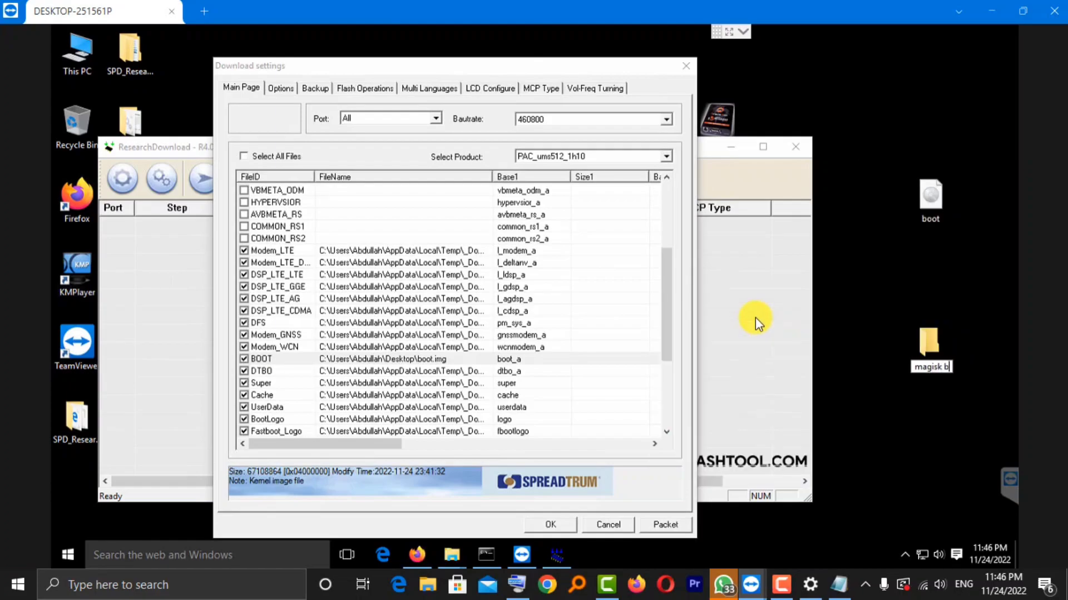
key(Return)
drag(922, 324, 926, 345)
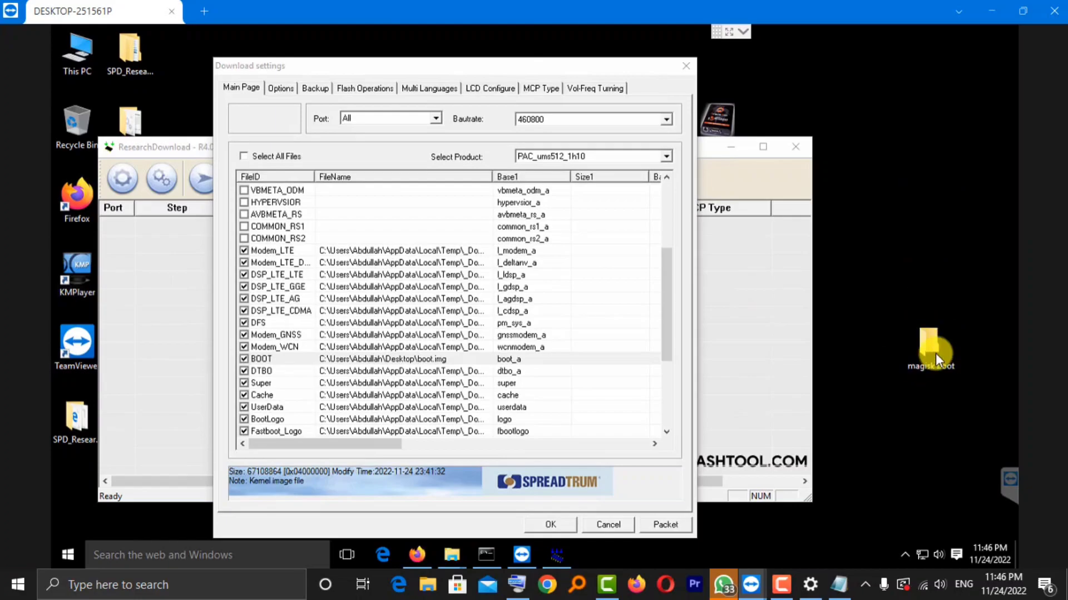
- Reassign the BOOT entry's file to boot.img inside the desktop's magisk boot folder
click(445, 362)
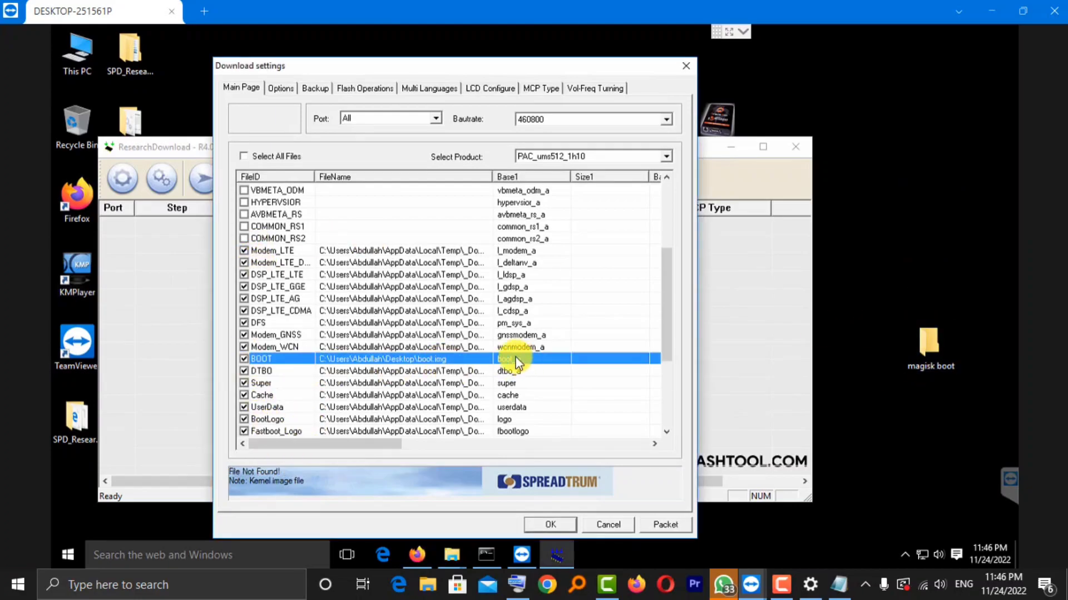
double_click(481, 359)
click(272, 222)
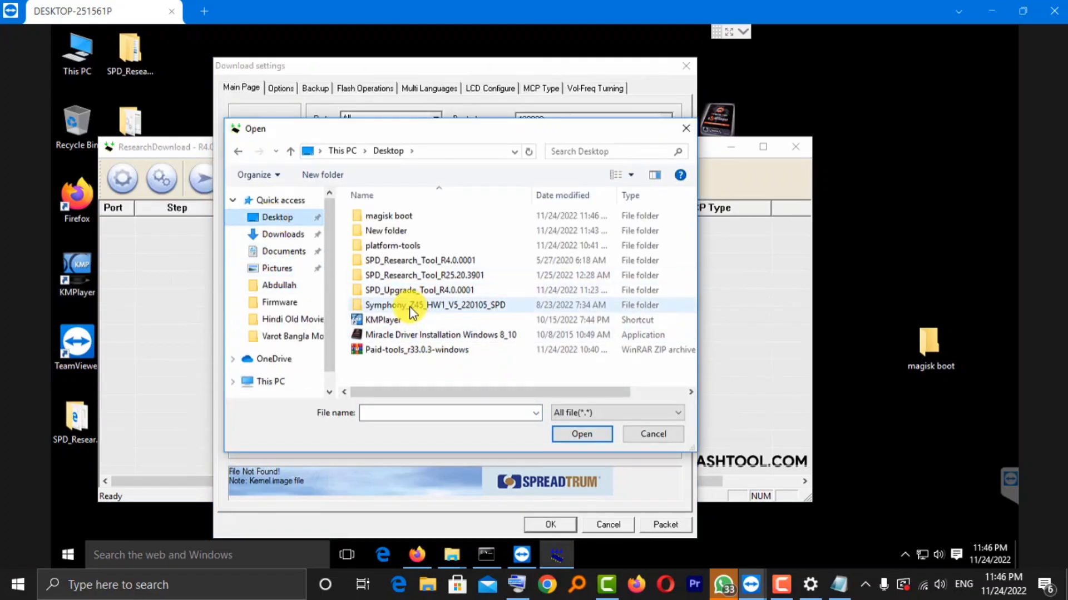
double_click(403, 216)
click(372, 216)
click(579, 434)
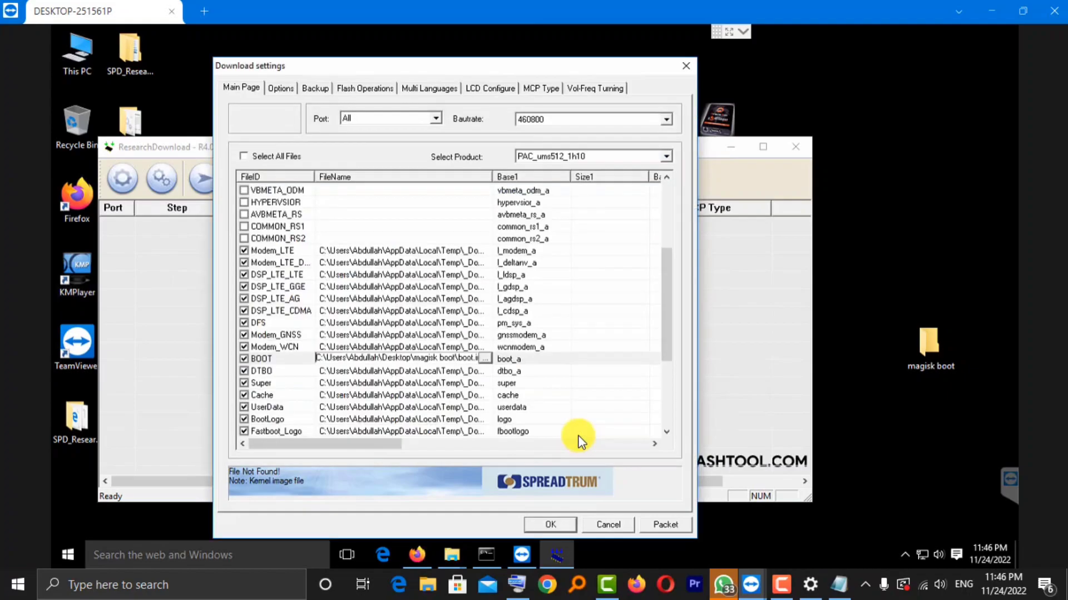
- Exclude NV_LTE and PhaseCheck from the files to flash, save the download settings, and start the firmware download to the phone
scroll(259, 270, up, 4)
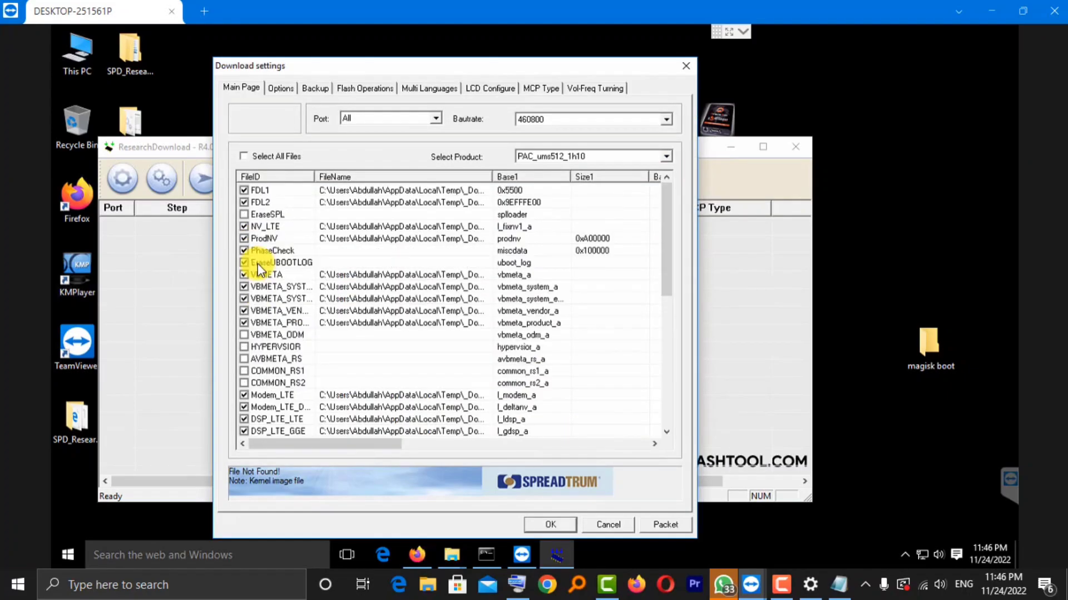
click(244, 227)
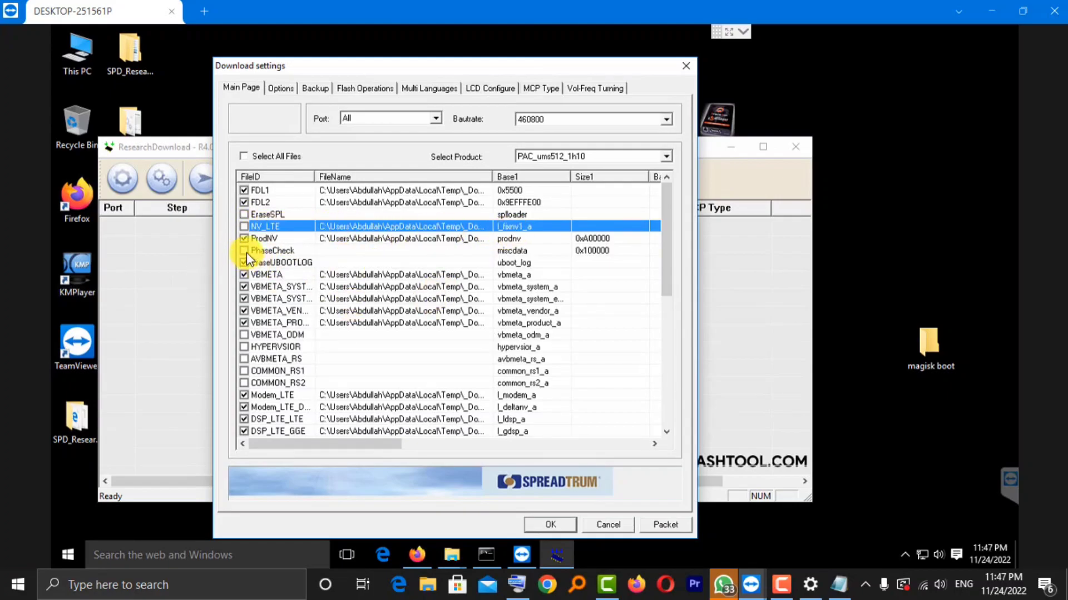
click(548, 525)
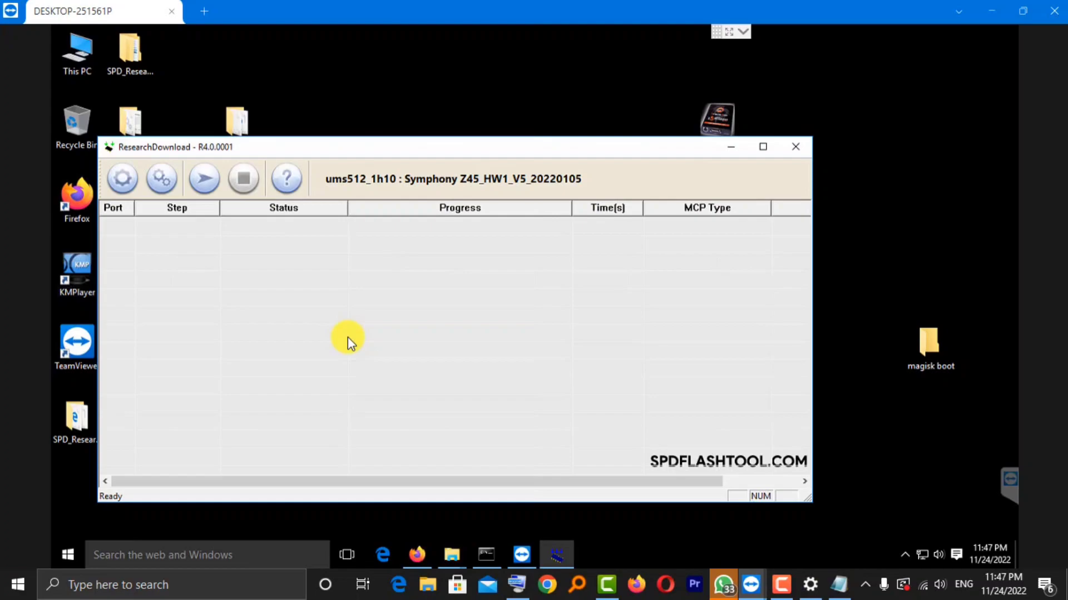
click(202, 176)
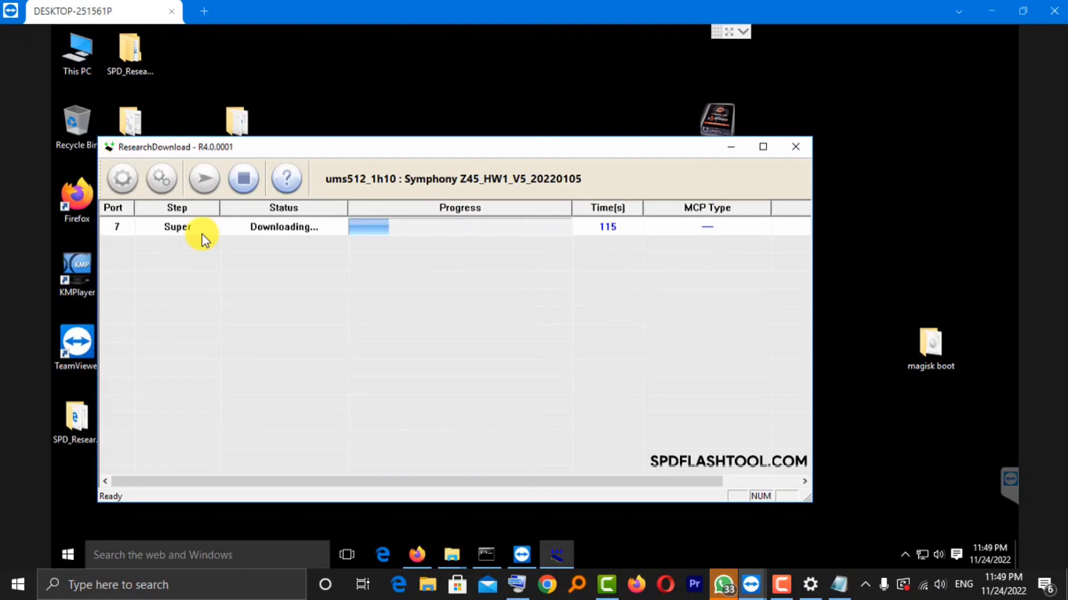
click(781, 585)
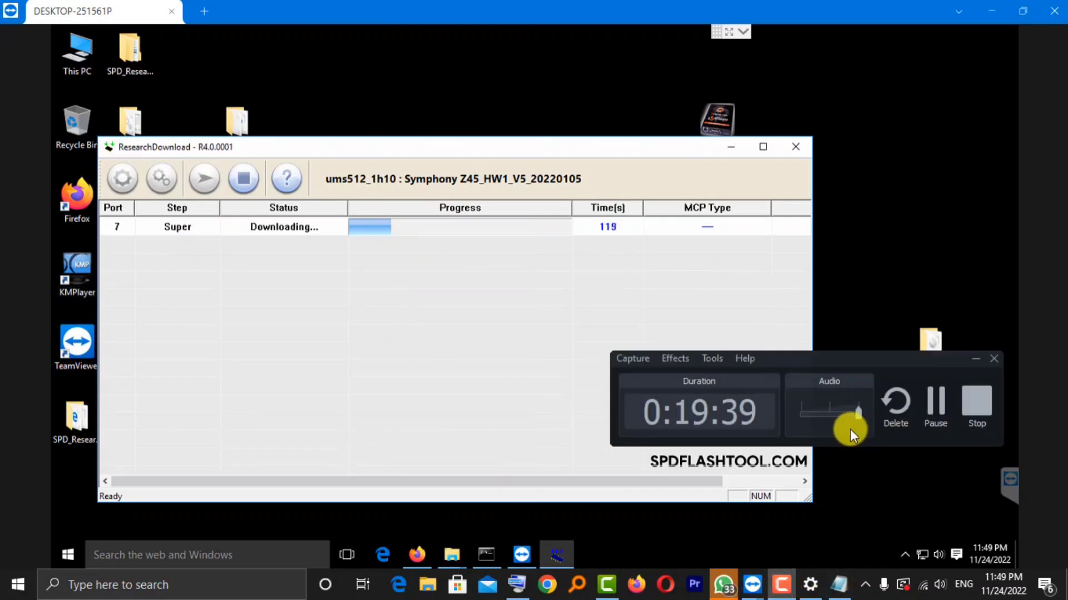
click(936, 403)
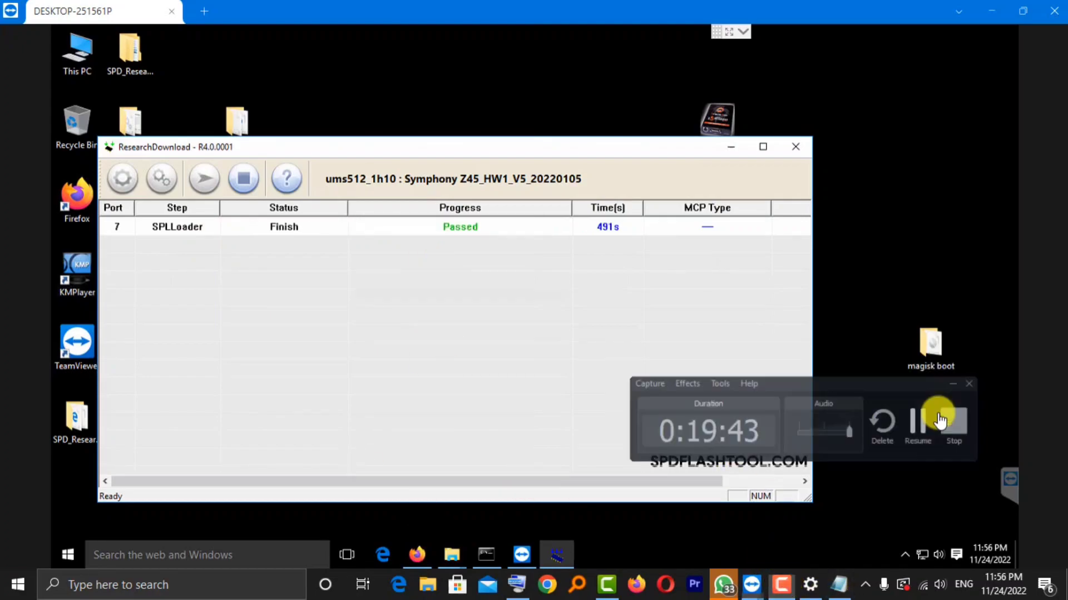